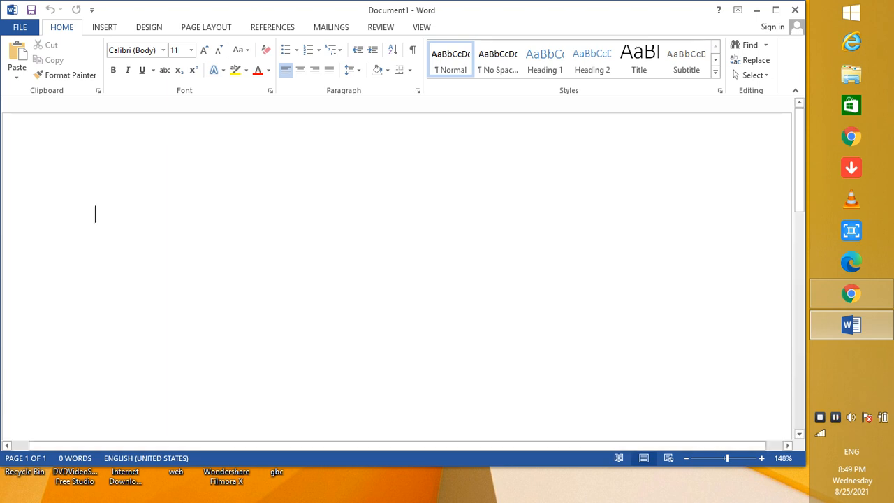
Insert a Blank header and enter "Top Ten Mobile Phone" as its text.
left_click(105, 27)
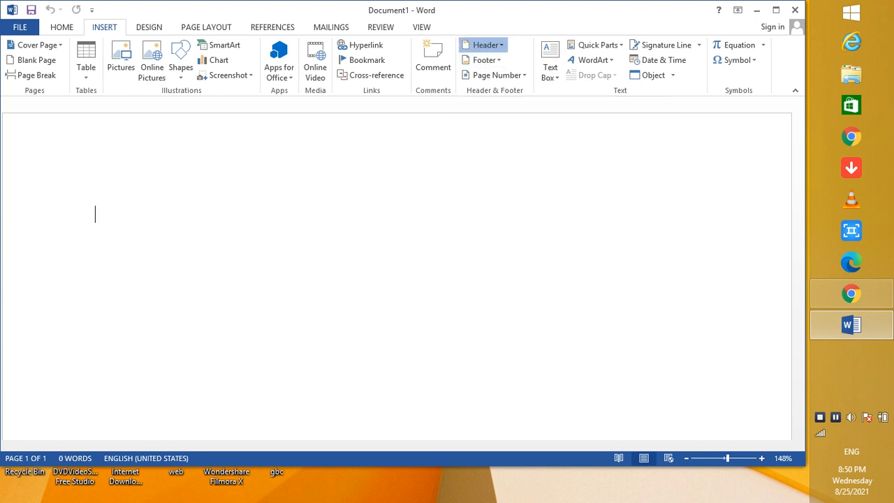
left_click(484, 44)
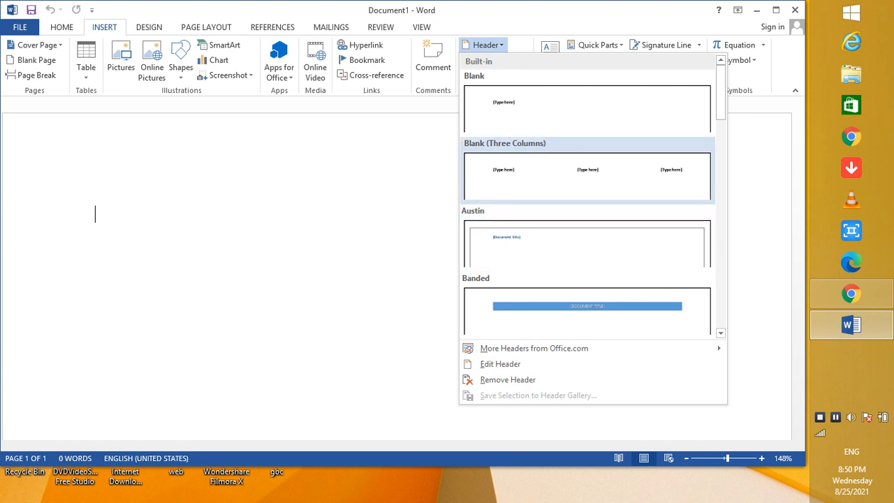
left_click(587, 108)
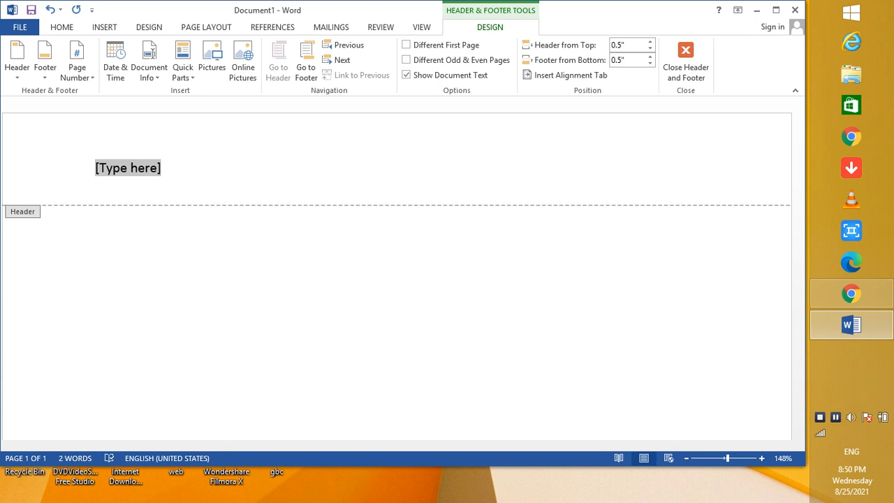
type("Top ")
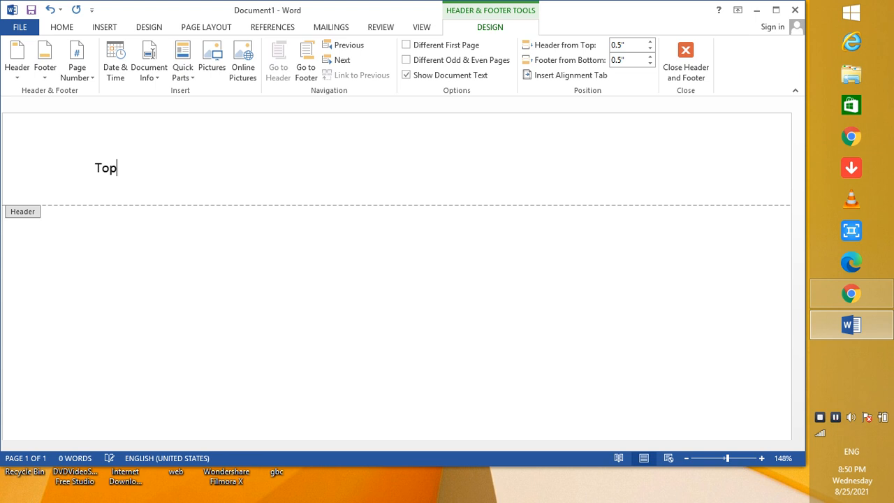
type("Ten Mobile P")
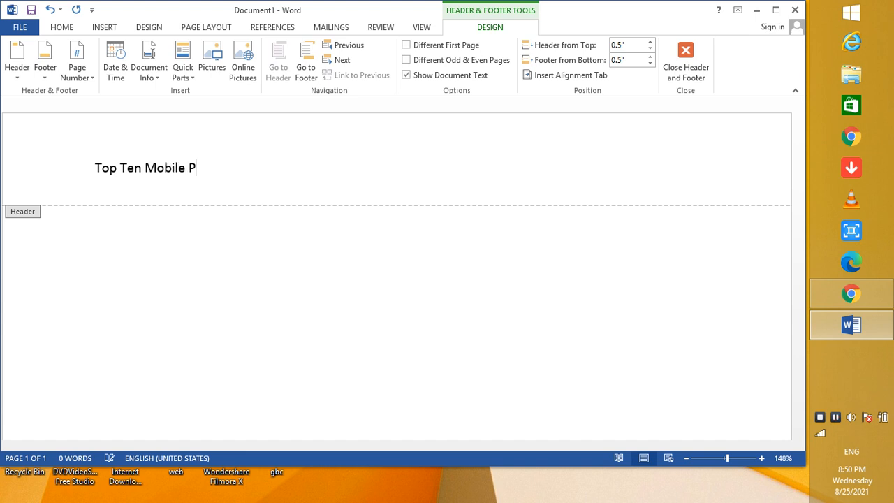
type("hone")
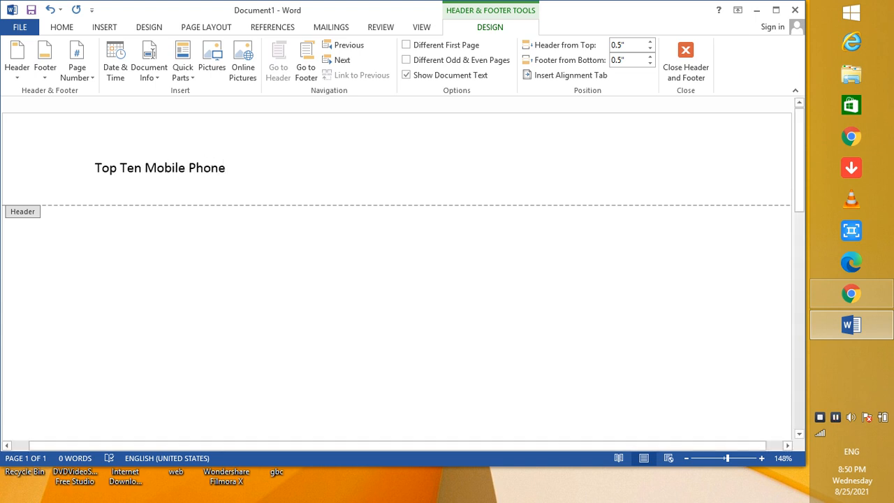
Centre the header text, format it in 16 pt Times New Roman and return to the document body.
left_click_drag(226, 168, 95, 169)
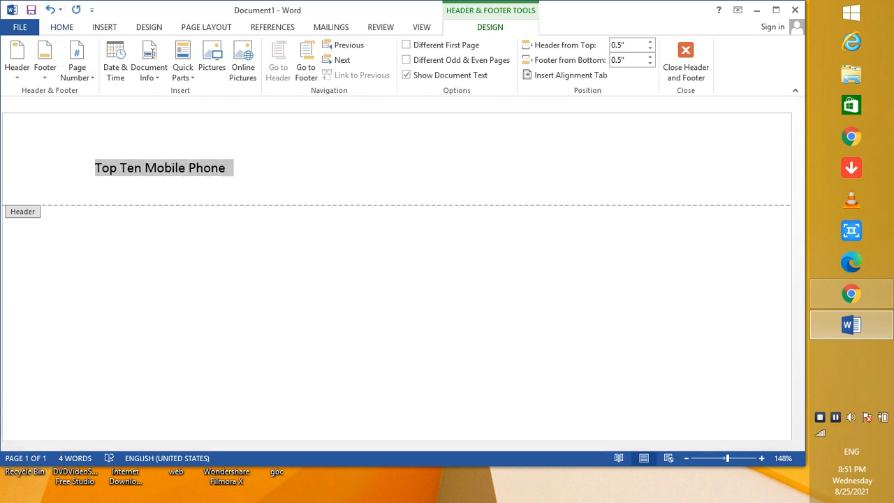
left_click(61, 26)
left_click(299, 70)
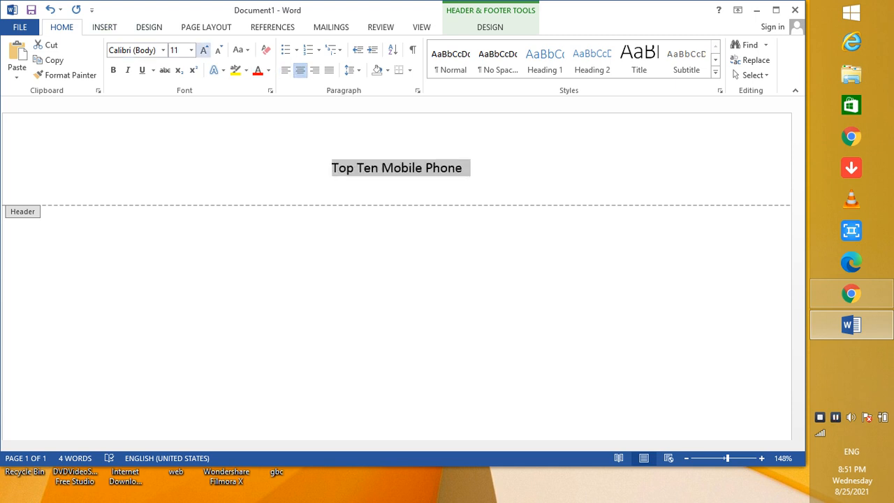
left_click(191, 50)
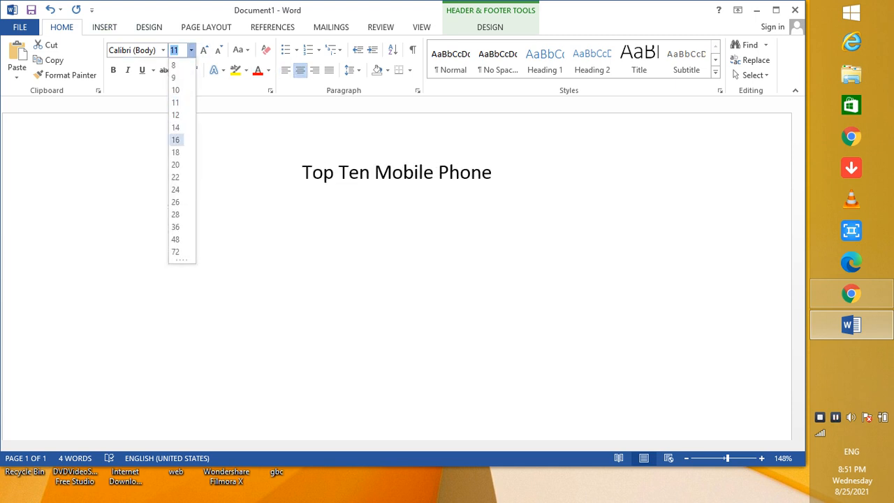
left_click(176, 140)
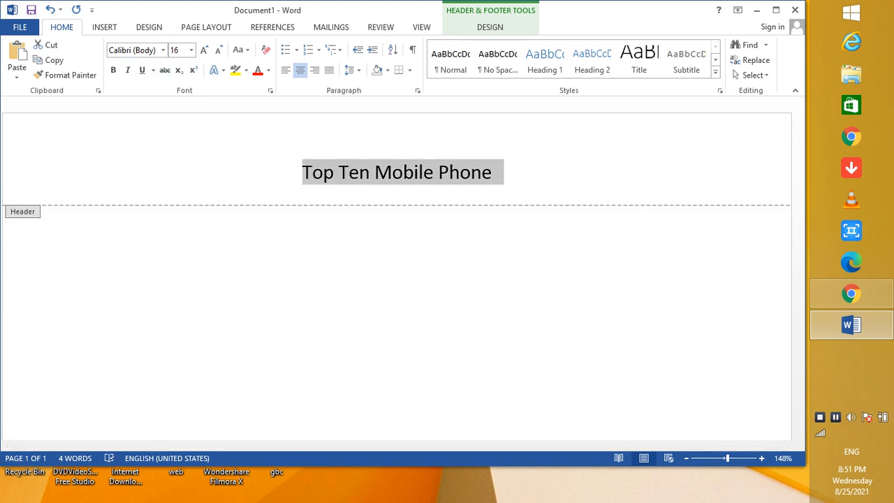
left_click(164, 51)
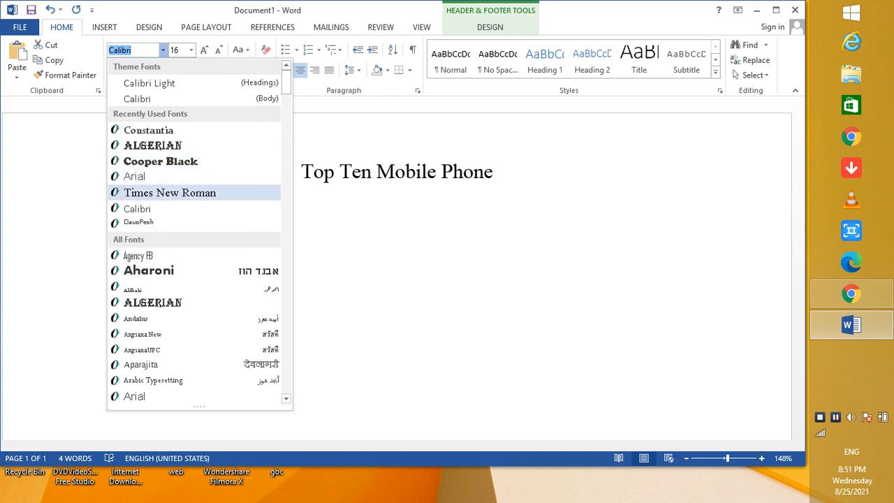
left_click(170, 193)
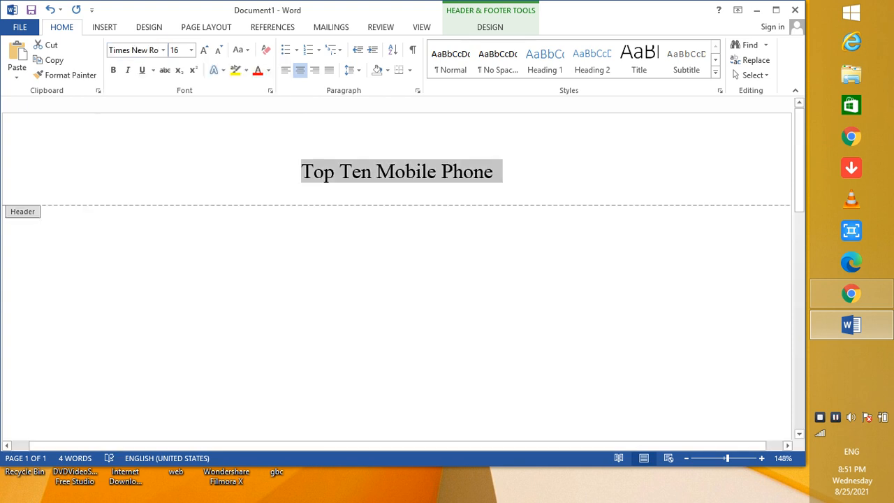
left_click(105, 28)
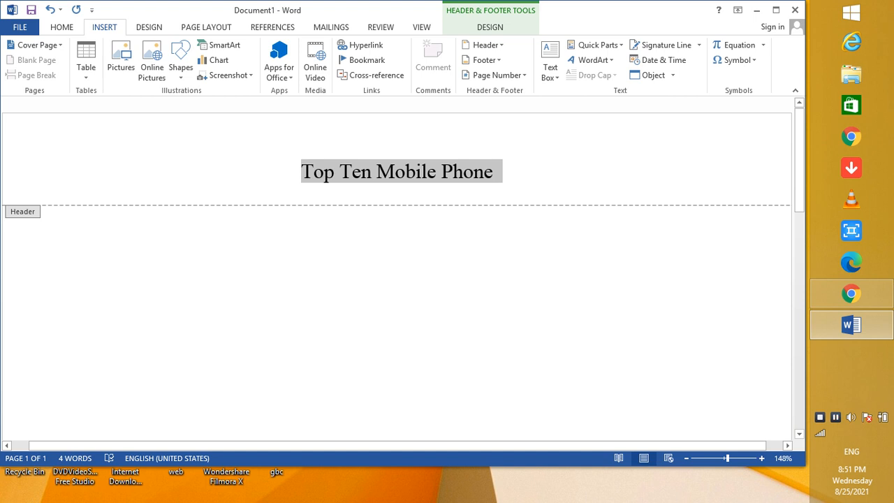
triple_click(257, 277)
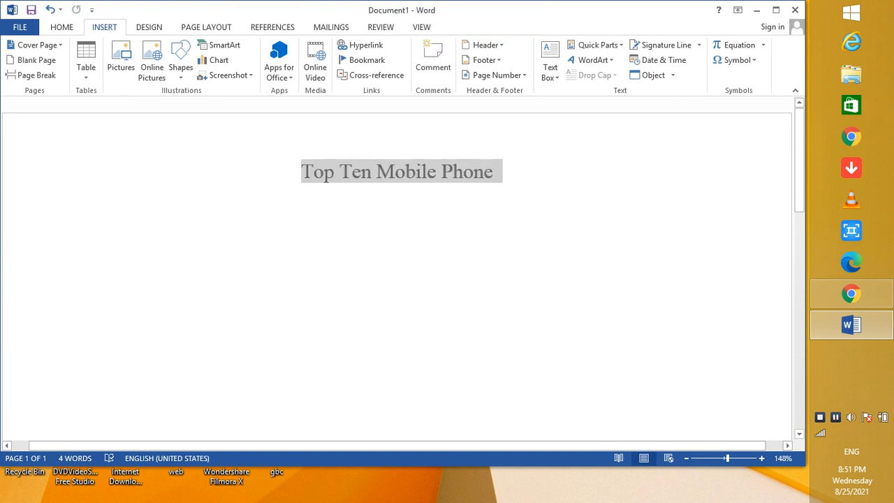
key("ctrl+z")
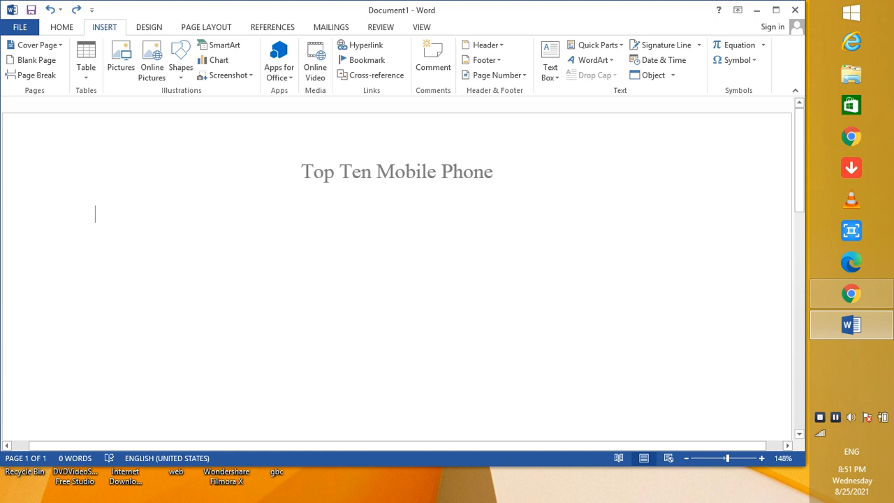
Enter the list numbers 1), 2) and 3) on separate lines in the document body.
type("1")
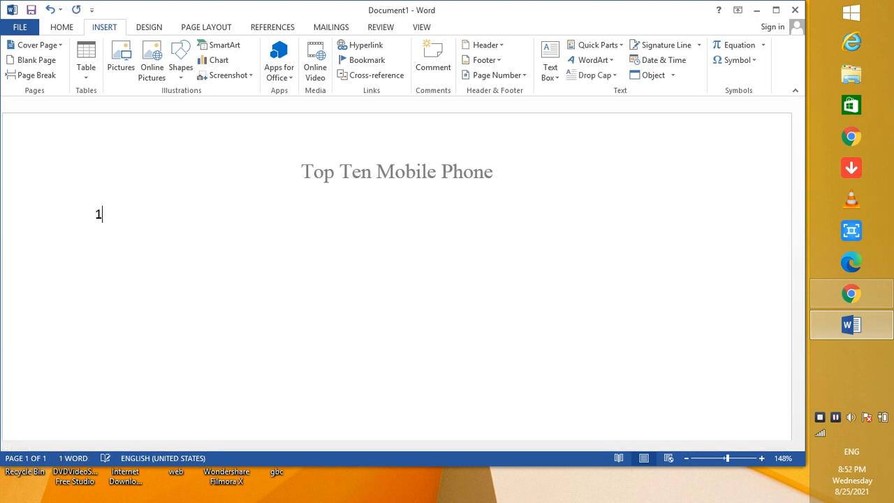
type(")")
key("Return")
type("2)")
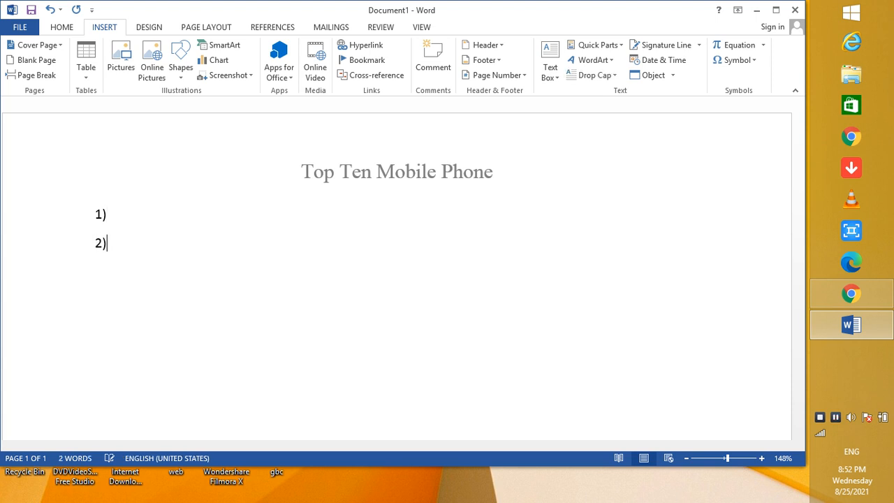
key("Return")
type("3)")
key("Return")
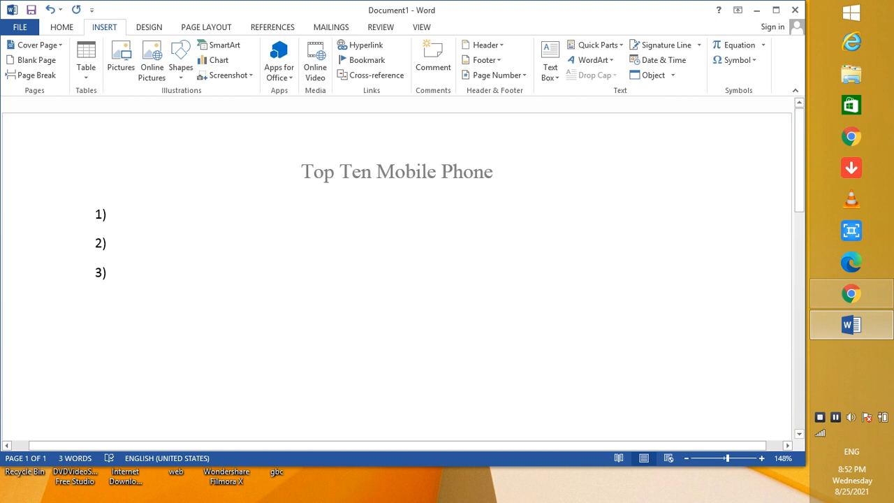
Enter "Sumsung" as the text of list item 1).
left_click(107, 215)
type("Sums")
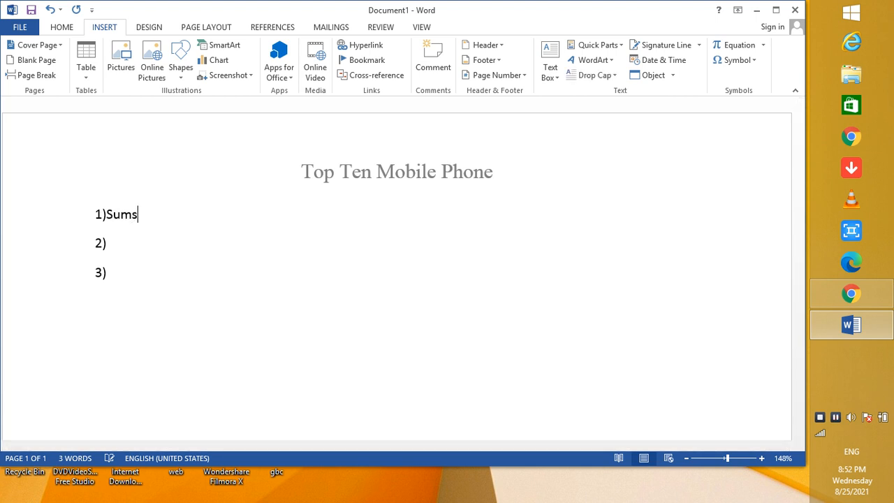
type("ung")
key("Return")
key("BackSpace")
key("BackSpace")
key("BackSpace")
type("ng")
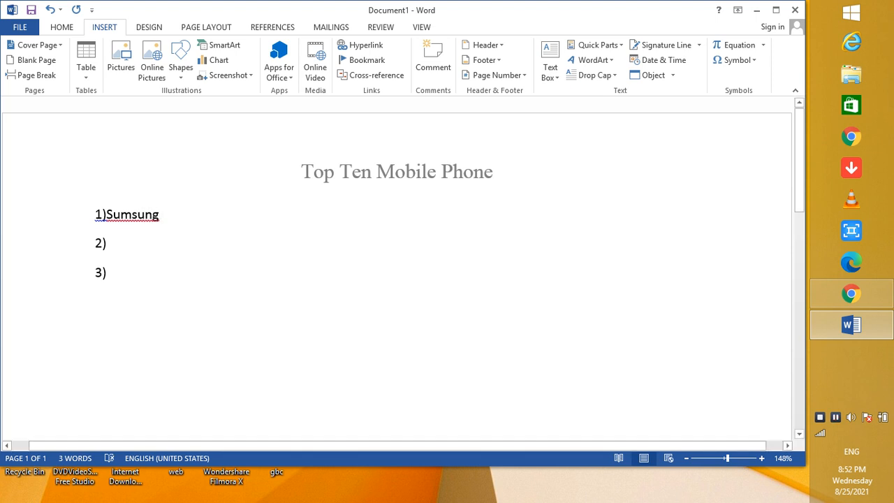
type(" yte")
Enter "Techno" as the text of list item 2), correcting the mistyped letters.
key("BackSpace")
key("BackSpace")
key("BackSpace")
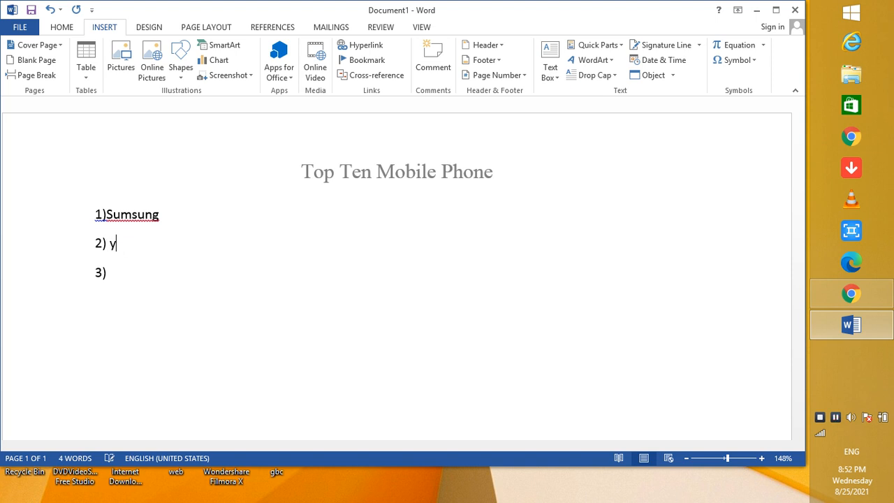
type("Tec")
type("o")
key("Left")
key("Left")
type("h")
Enter "Infinix" as the text of list item 3).
key("Down")
type("Infin")
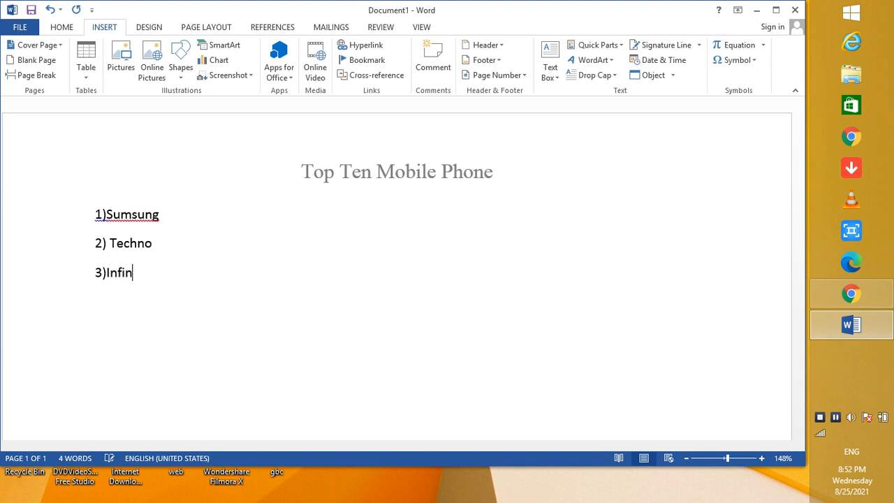
type("ix")
Add an empty line after each of the three phone list items.
left_click(159, 215)
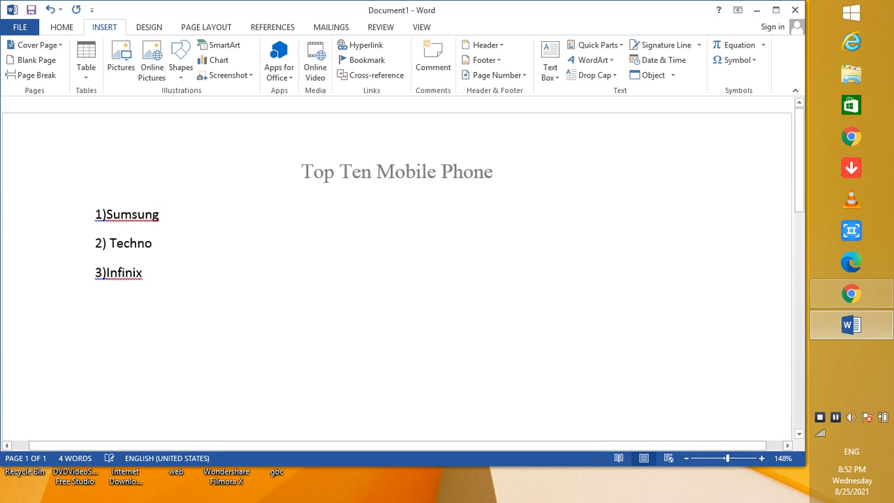
key("Return")
left_click(153, 273)
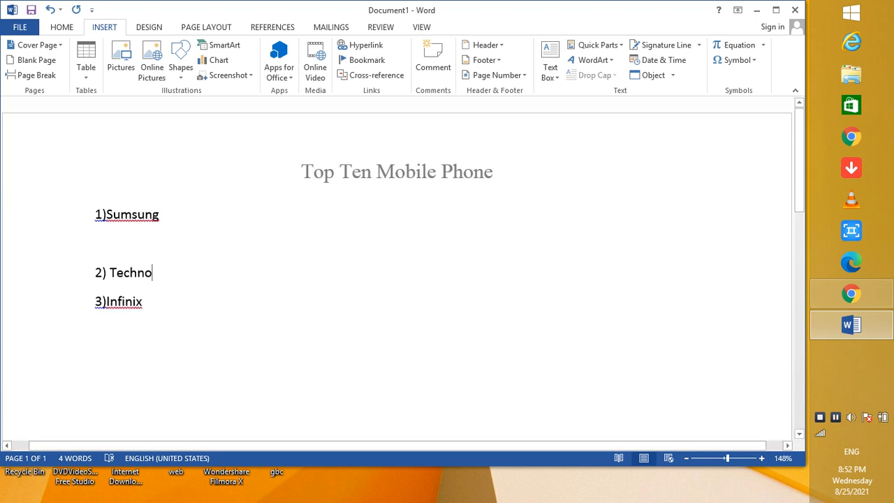
key("Return")
left_click(143, 331)
key("Return")
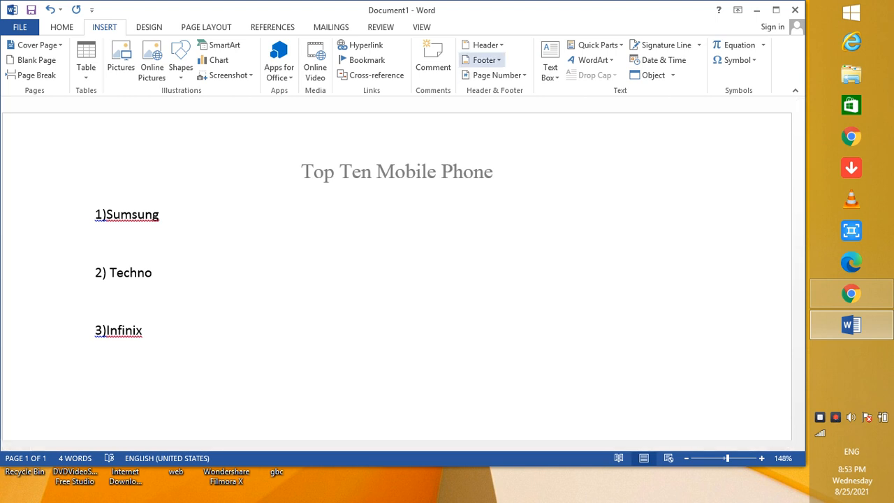
Insert a Blank footer with the text "Bahria Town Lahore" and leave footer editing.
left_click(484, 61)
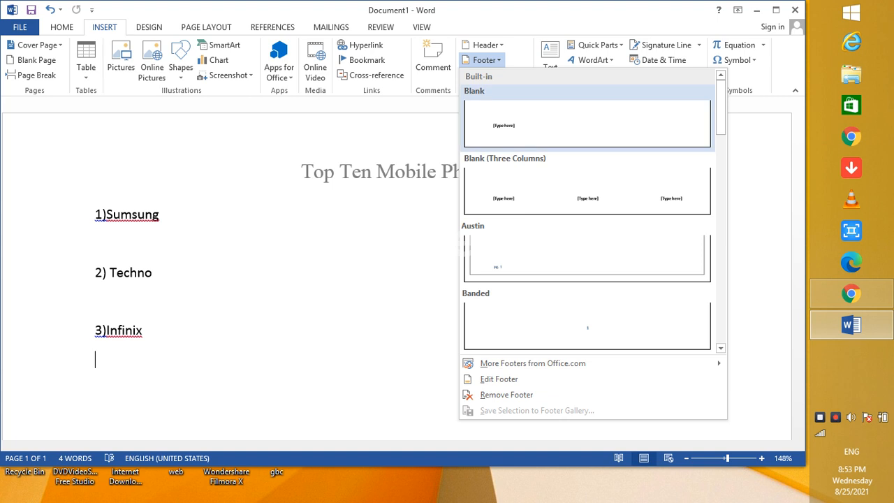
left_click(545, 124)
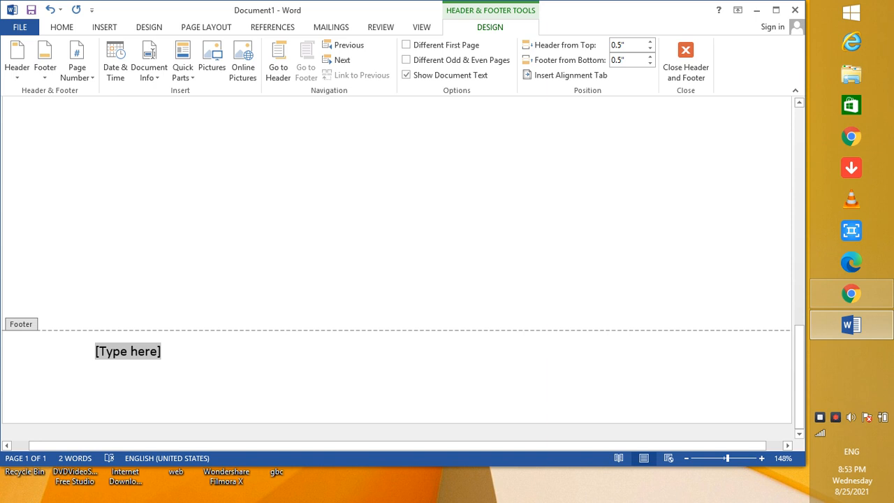
type("Bahri")
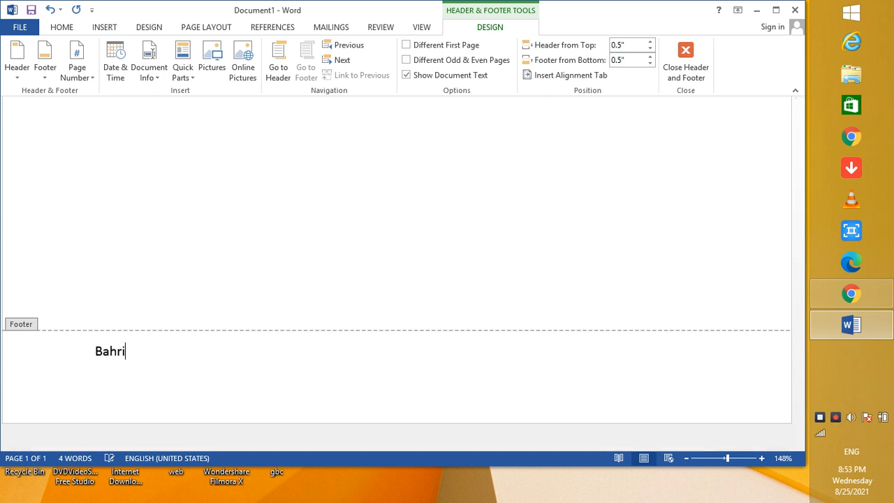
type("a Town Lahore")
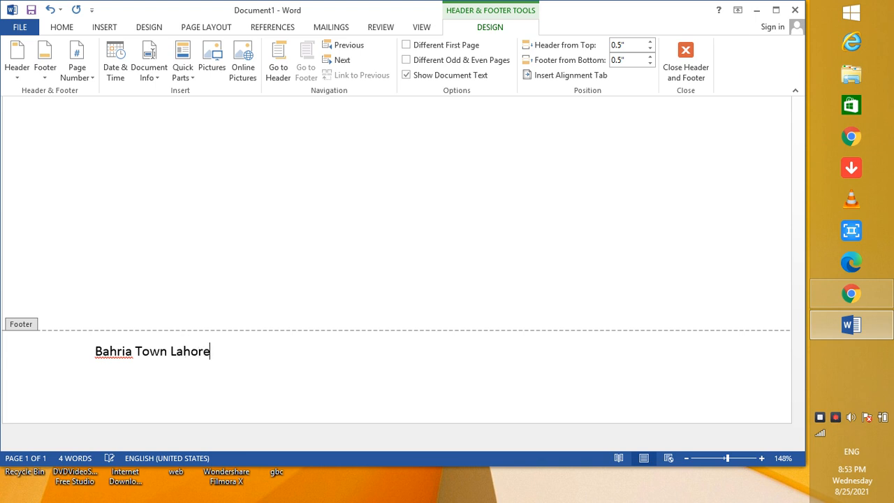
key("Escape")
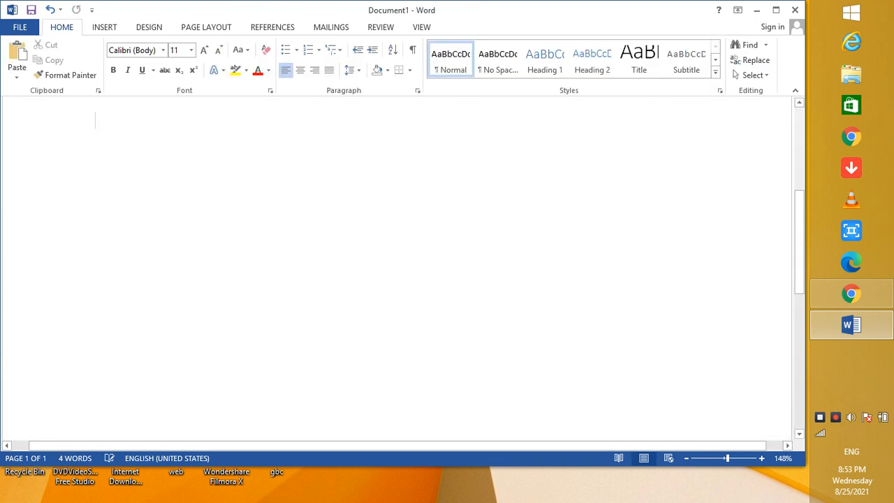
Insert an Accent Bar 1 page number at the top of the page.
key("Up")
key("Up")
key("Up")
key("Up")
key("Up")
key("Up")
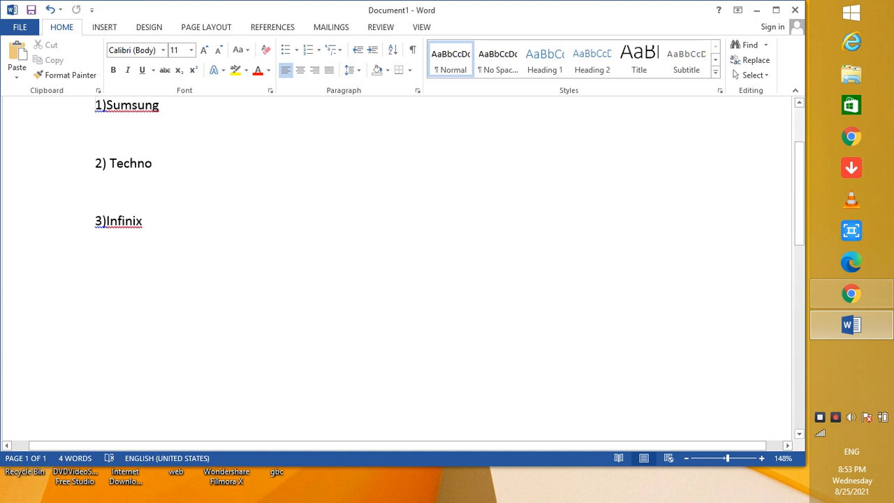
left_click_drag(800, 194, 799, 159)
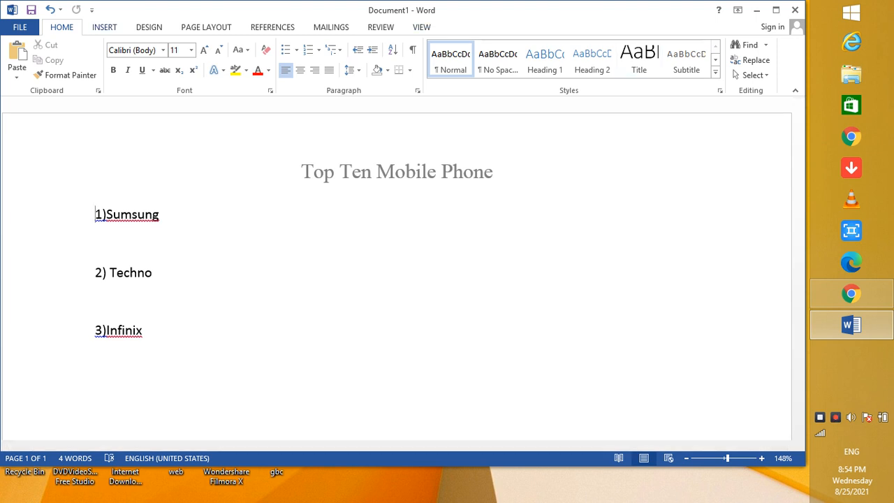
left_click(104, 27)
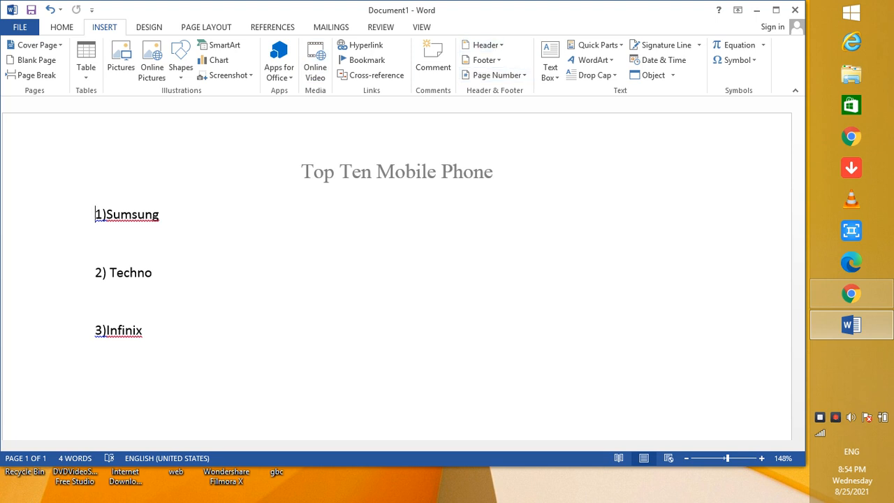
left_click(497, 75)
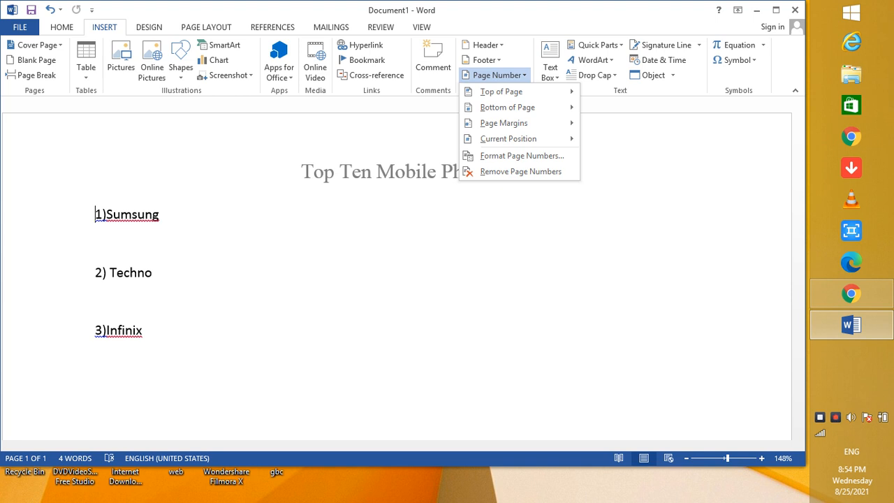
mouse_move(501, 92)
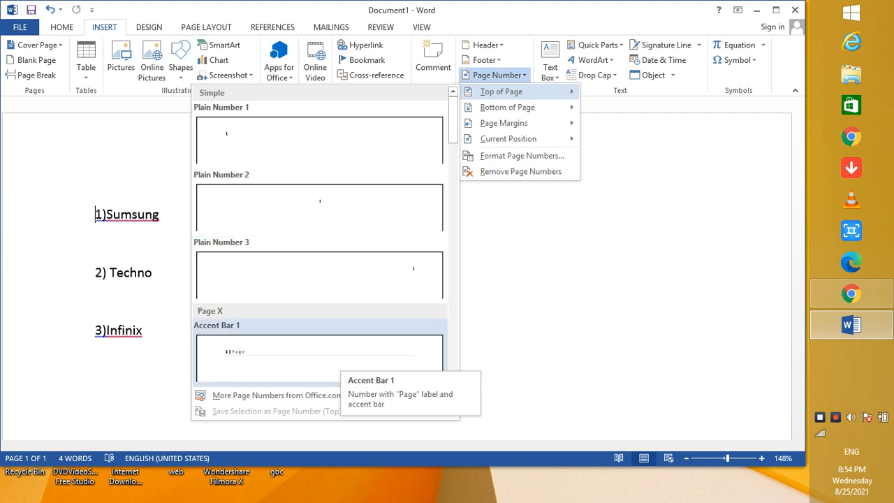
left_click(341, 357)
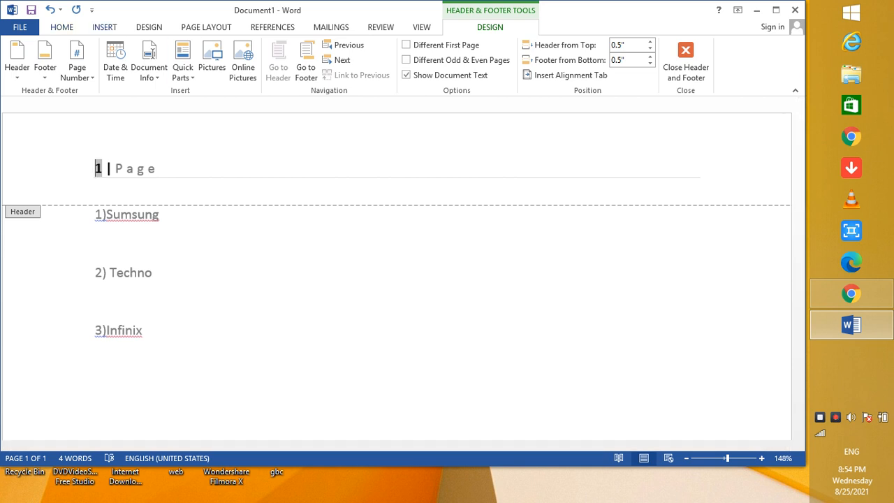
Insert an Accent Bar 1 page number at the bottom of the page.
left_click(104, 27)
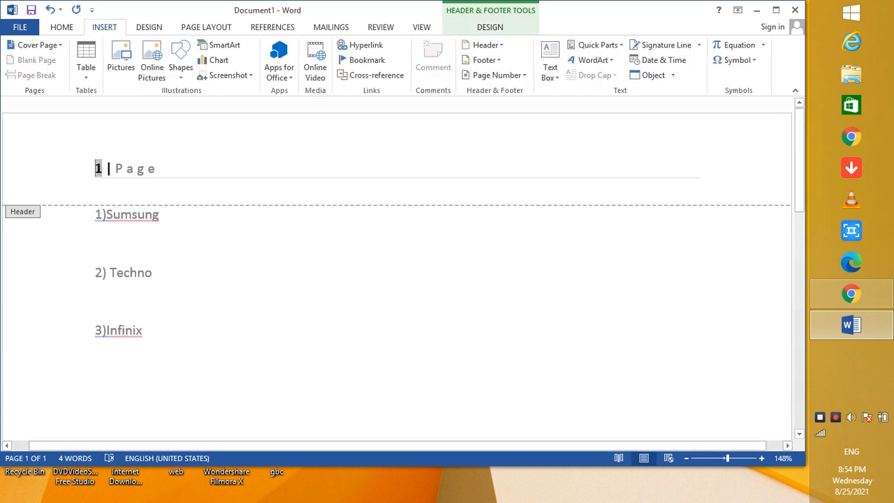
left_click(497, 75)
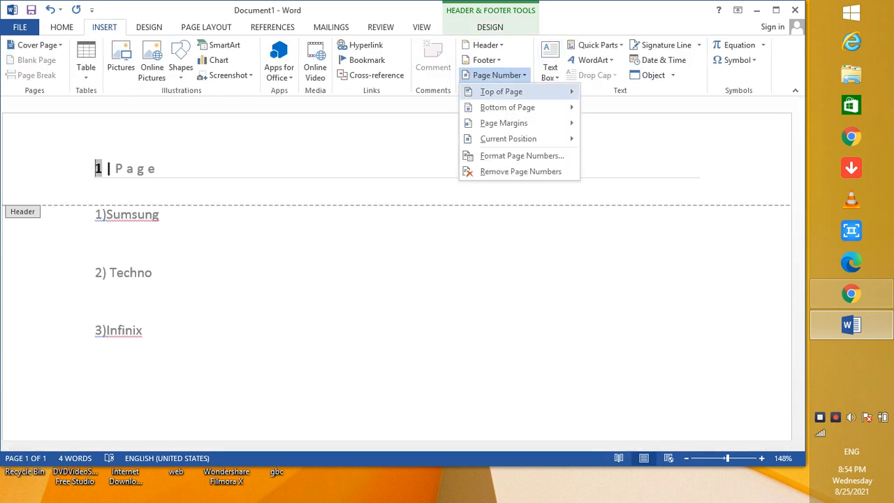
mouse_move(507, 107)
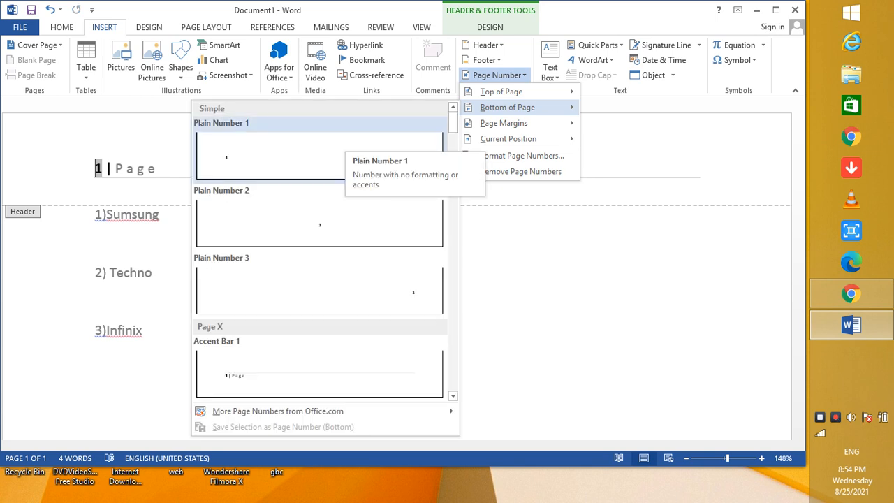
left_click(319, 372)
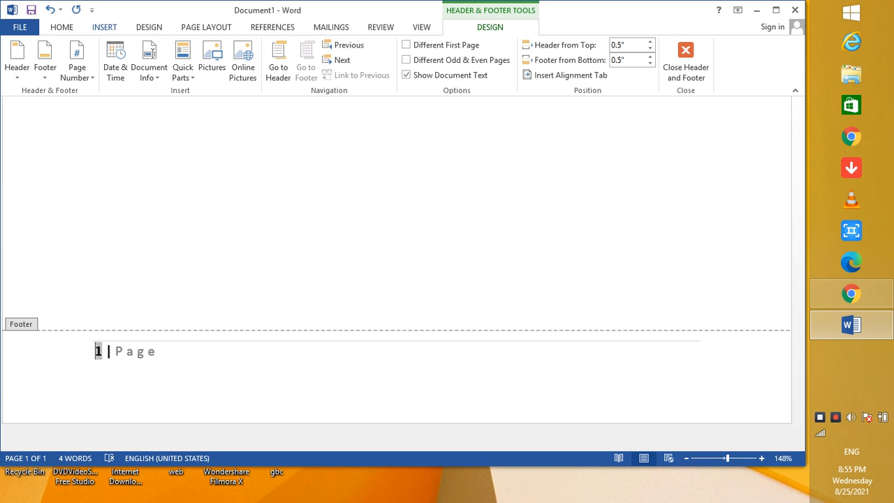
Add a Vertical, Left page number in the page margin.
left_click(104, 26)
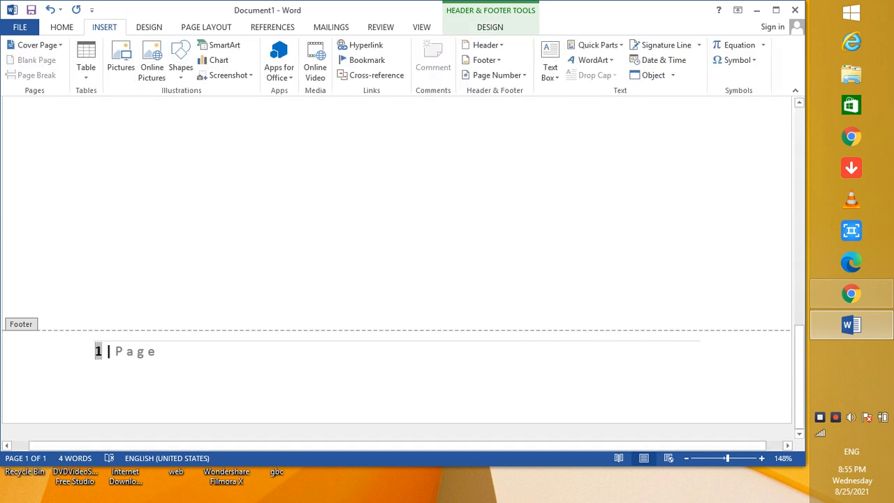
left_click(497, 74)
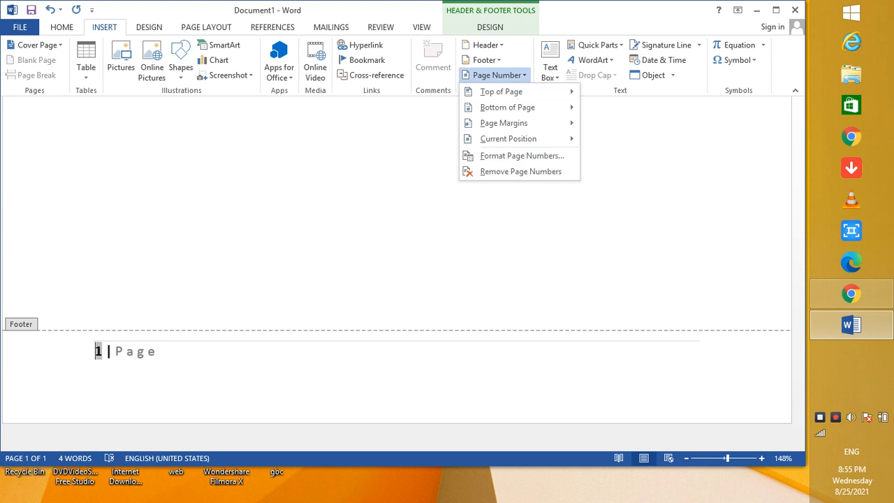
mouse_move(504, 123)
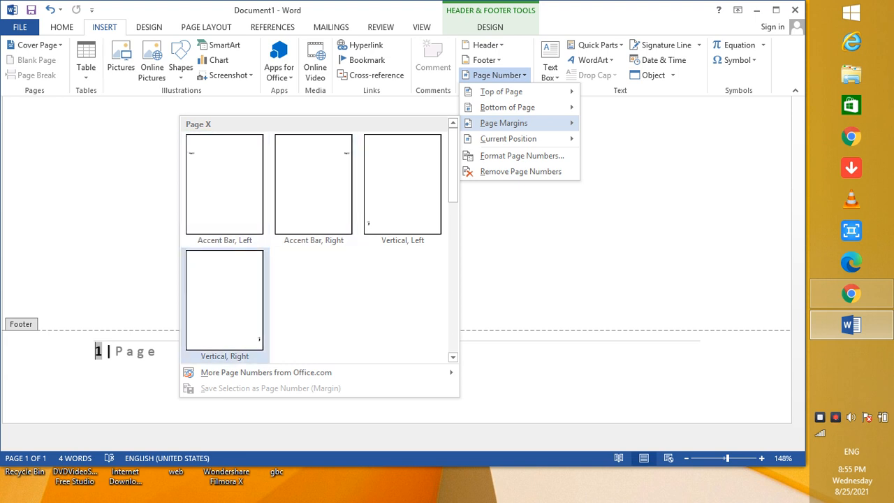
left_click(402, 188)
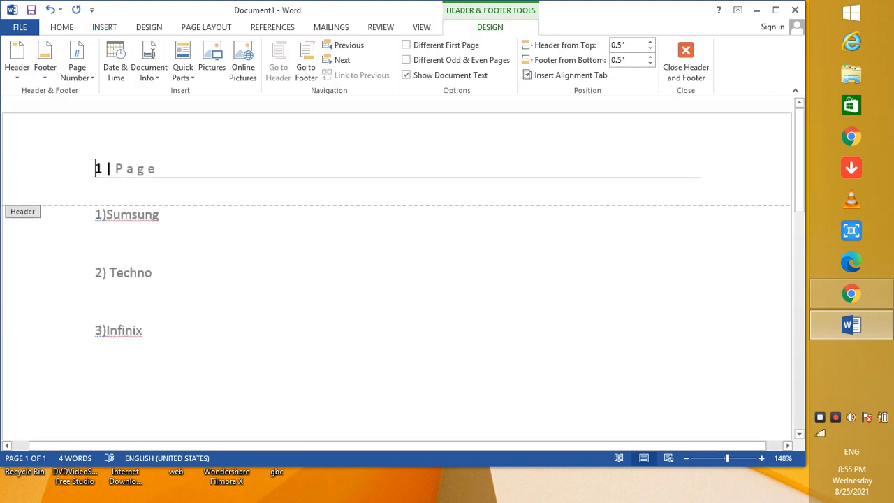
left_click_drag(398, 445, 380, 446)
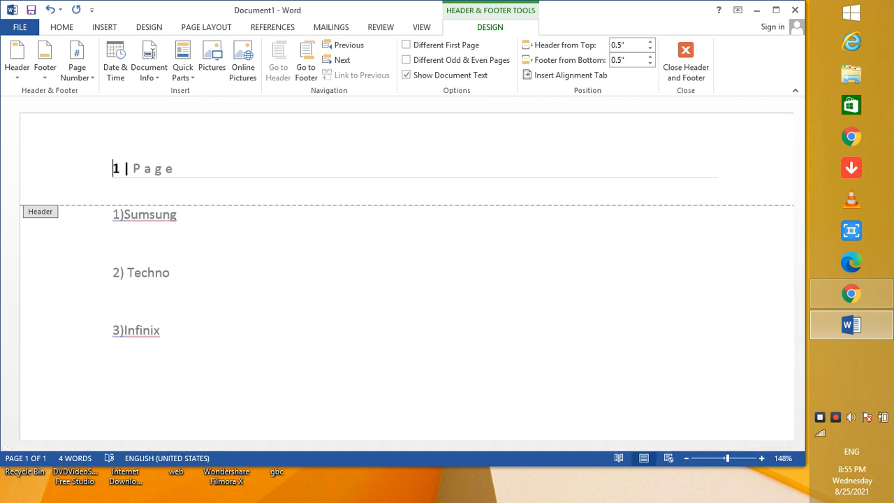
Insert WordArt in the blue reflected style into the header and undo the insertion.
left_click(104, 27)
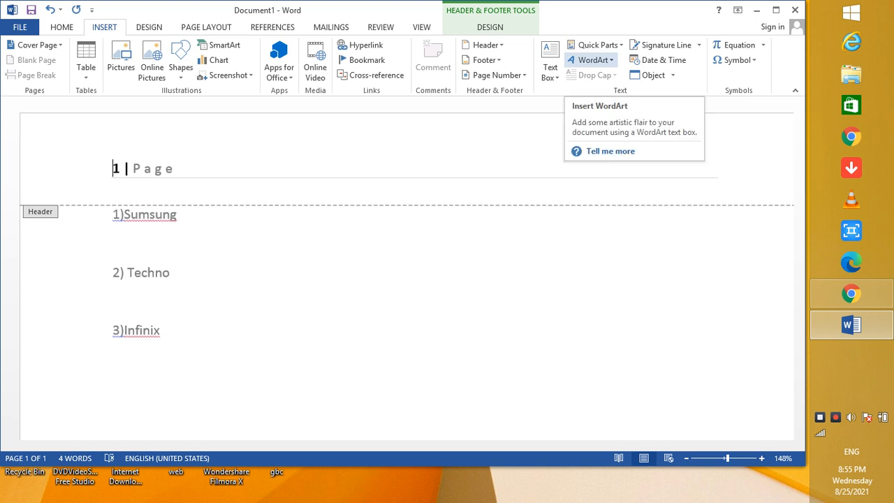
left_click(590, 60)
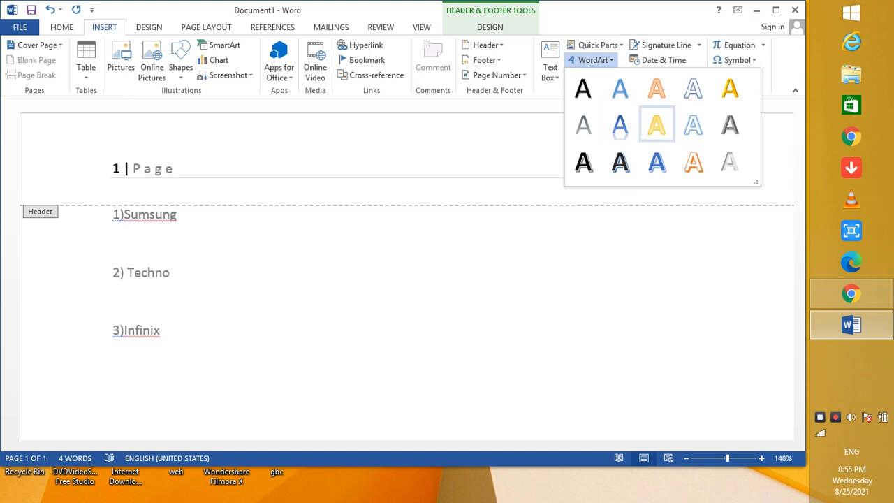
left_click(619, 124)
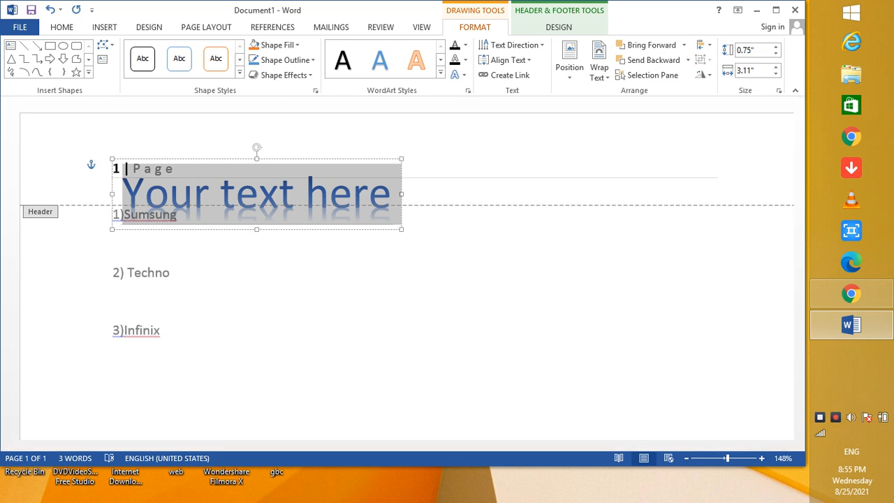
key("ctrl+z")
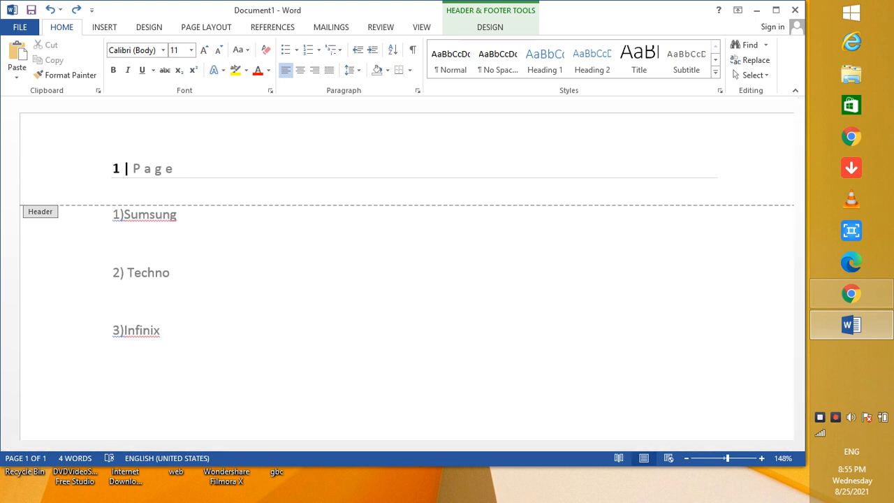
Insert a Microsoft Office signature line in the header with the suggested signer's name, allowing the signer to add comments.
left_click(104, 27)
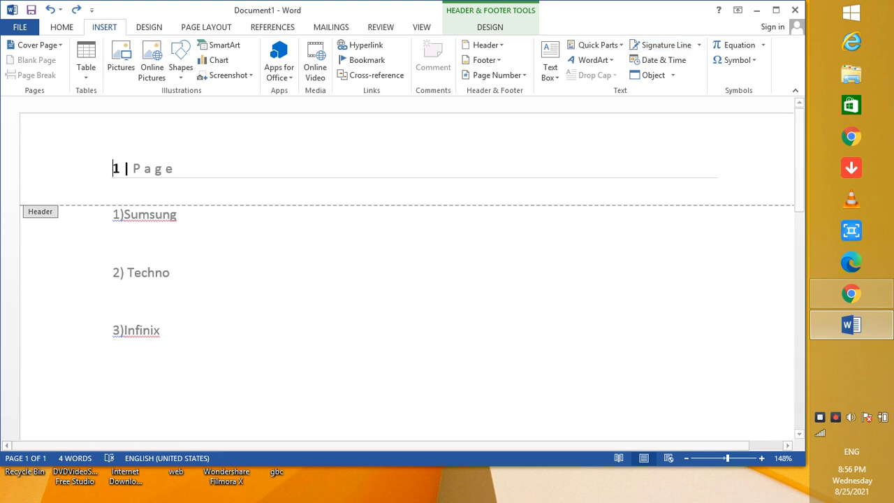
left_click(698, 45)
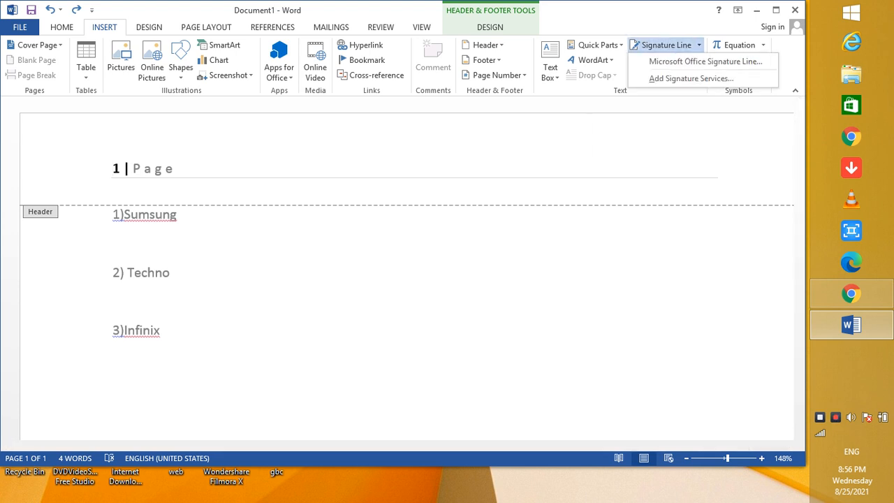
left_click(706, 62)
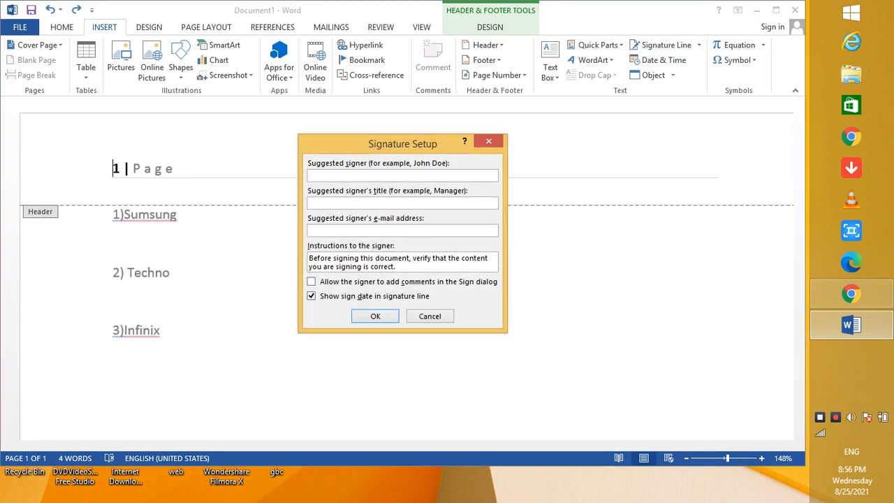
left_click(311, 281)
left_click(376, 315)
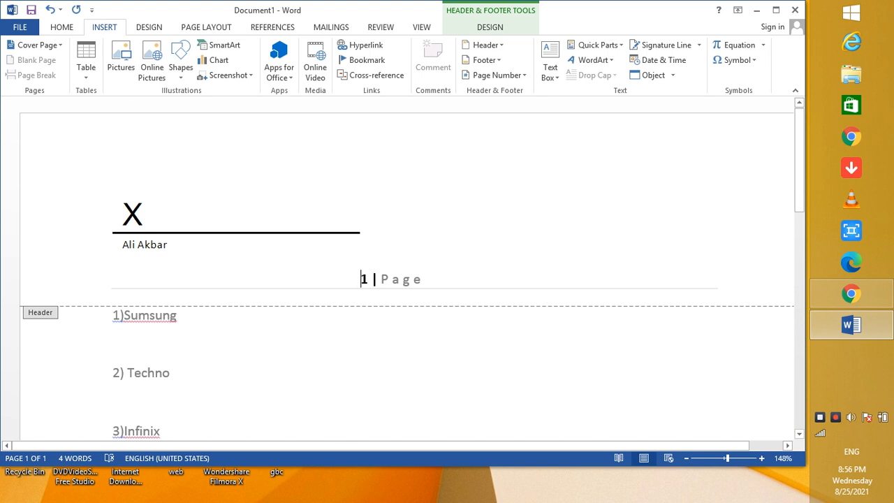
left_click(236, 222)
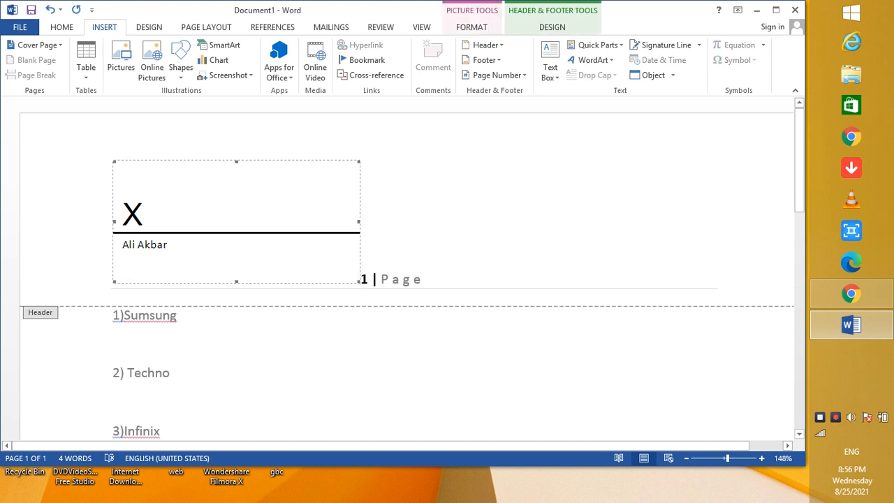
double_click(236, 221)
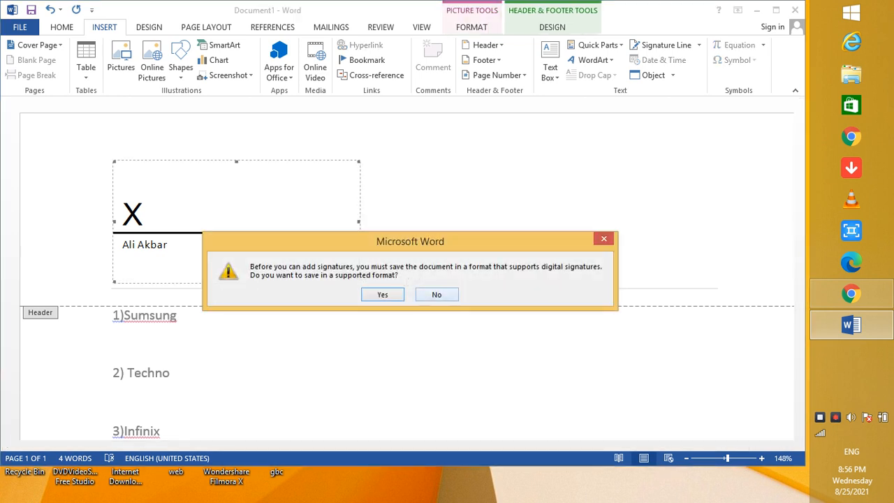
left_click(437, 294)
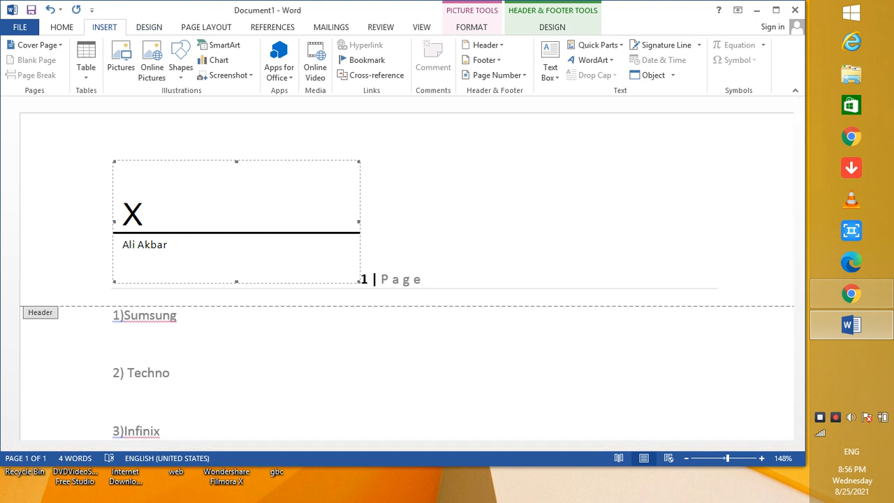
Right-align the header paragraph with the signature line and page number, after trying centre alignment.
left_click(62, 27)
left_click(301, 69)
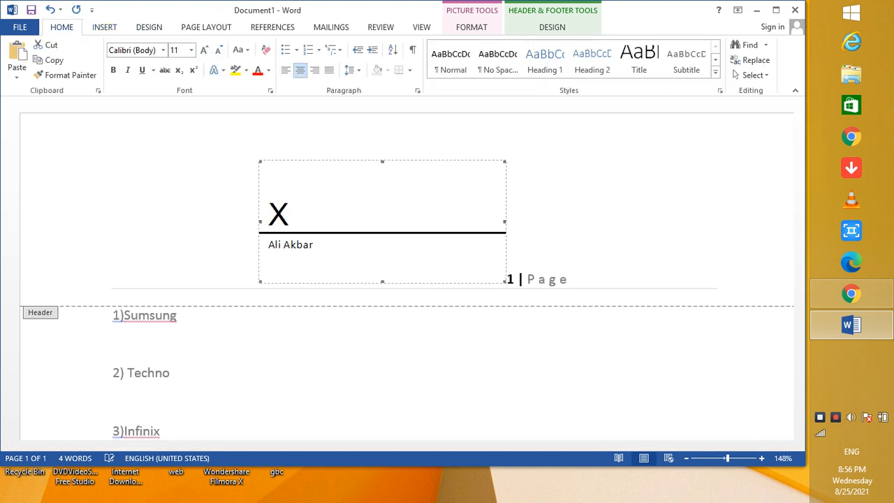
left_click(315, 70)
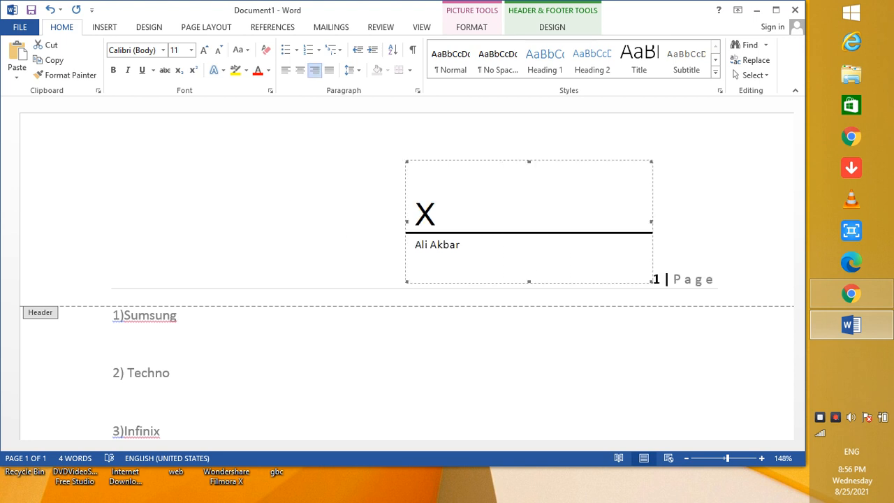
left_click(405, 278)
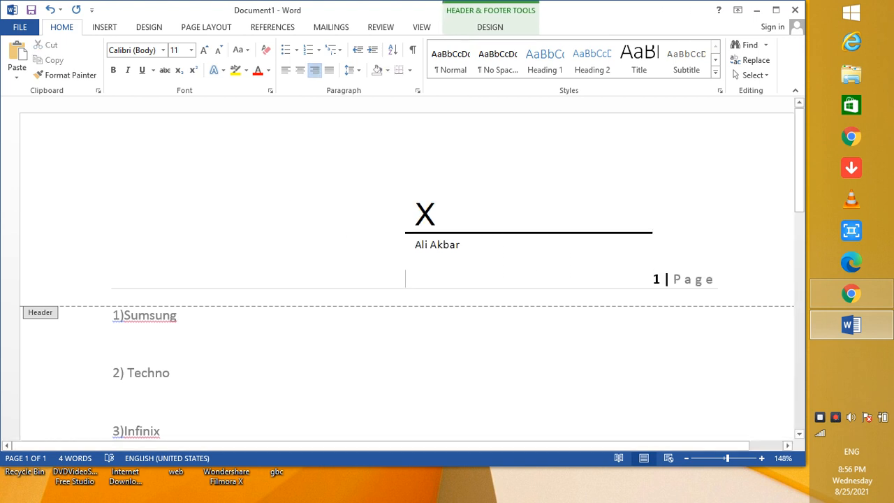
Insert the current date in the 8/25/2021 format below the page number in the footer.
left_click(105, 28)
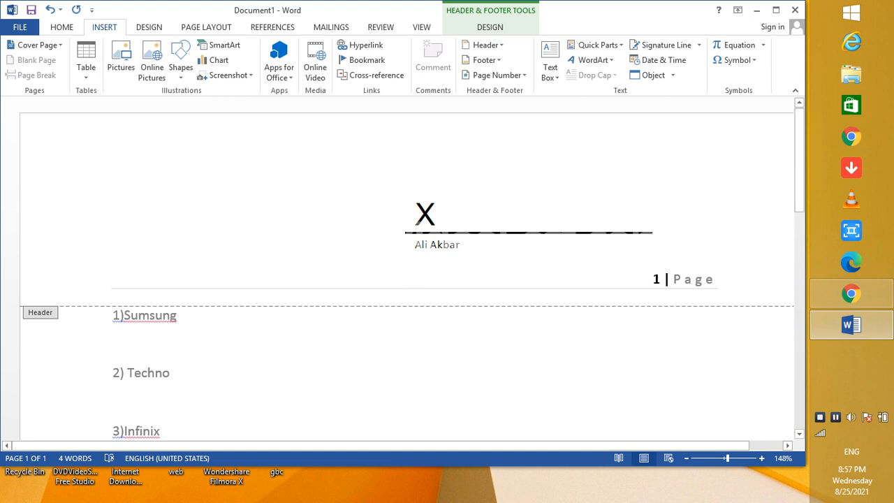
scroll(405, 272, "down", 12)
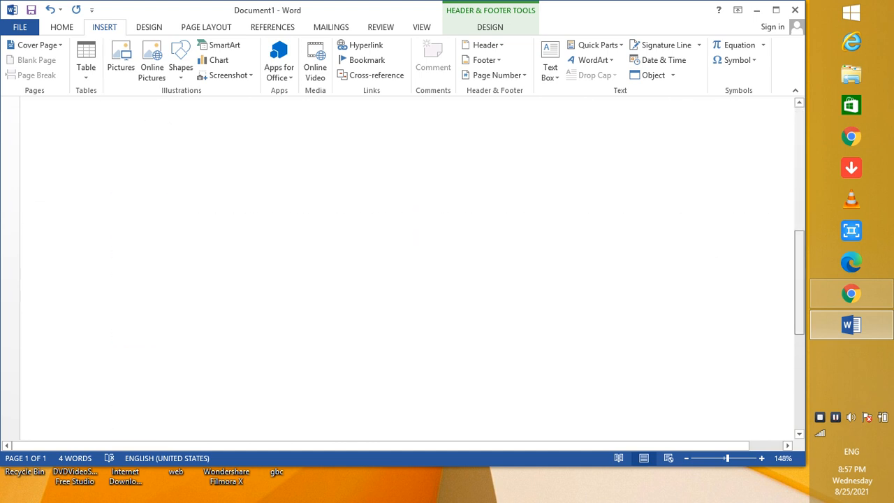
scroll(405, 279, "down", 3)
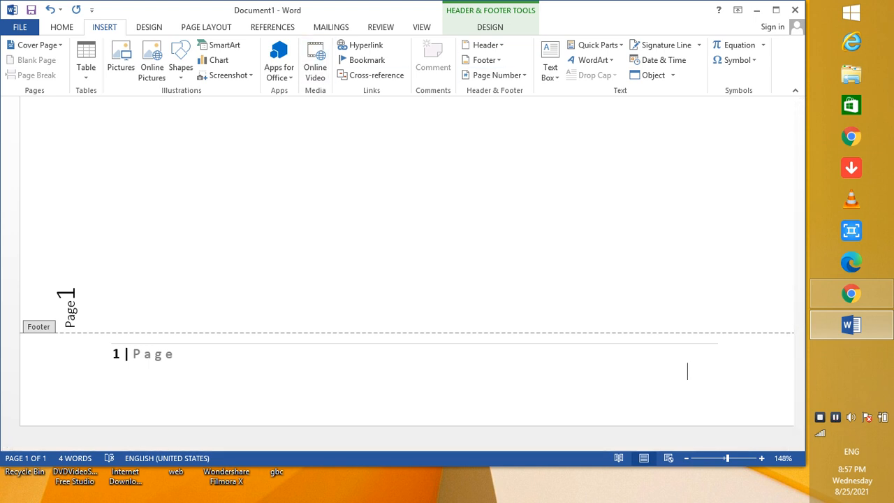
left_click(664, 60)
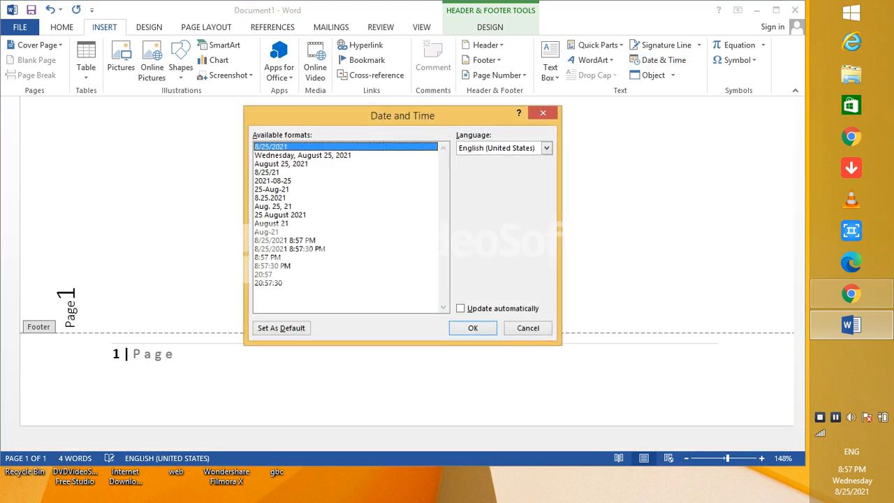
left_click(473, 328)
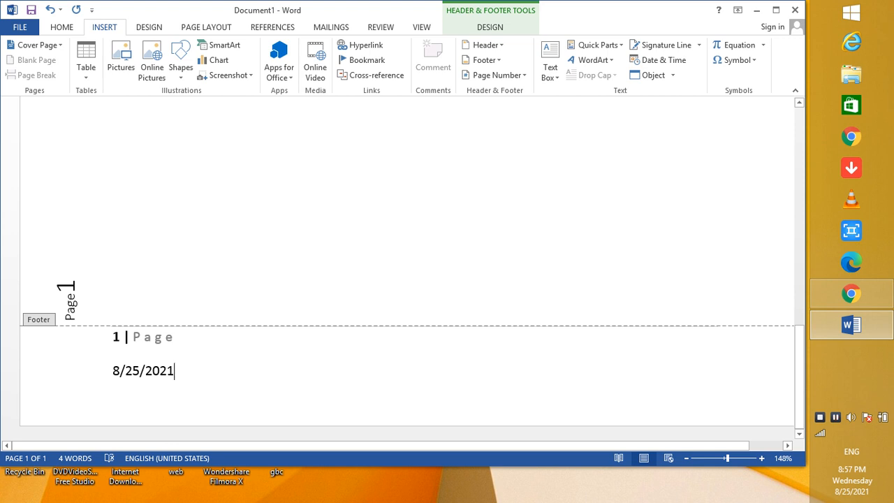
Move the insertion point to the start of the date in the footer.
key("Left")
key("Left")
key("Left")
key("Left")
key("Left")
key("Left")
key("Left")
key("Left")
key("Left")
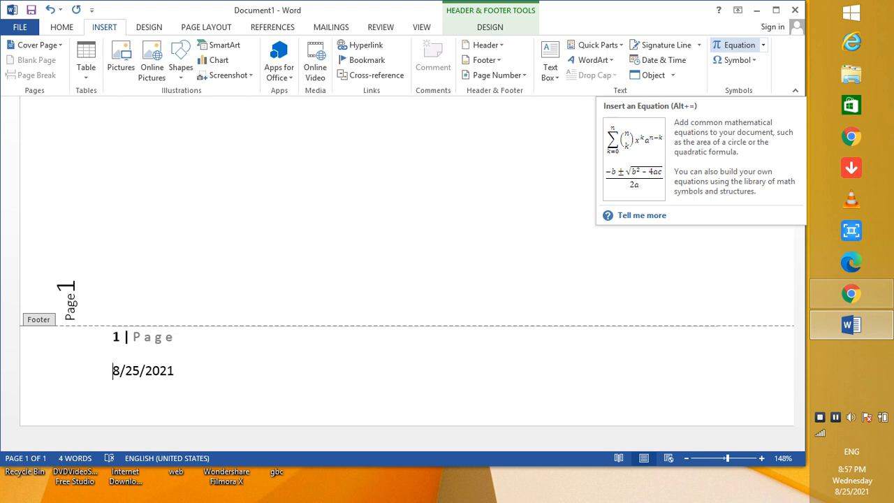
Insert a new empty equation placeholder directly before the date in the footer.
left_click(763, 46)
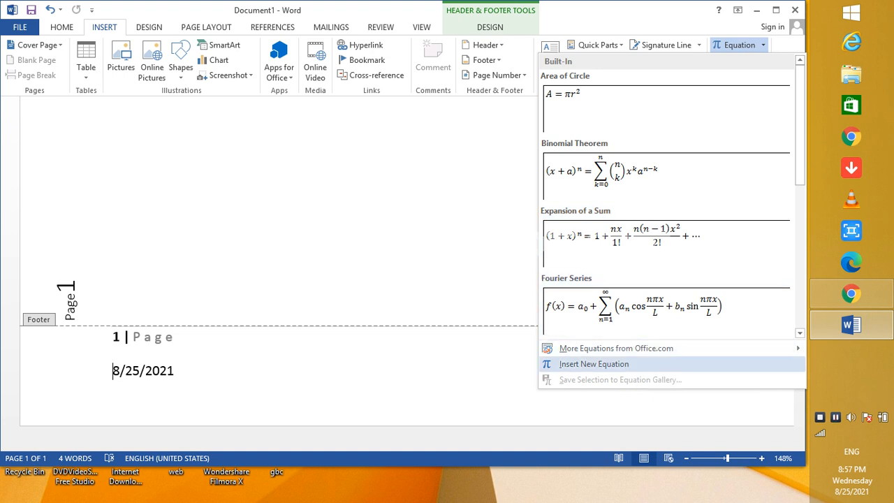
mouse_move(616, 348)
left_click(594, 364)
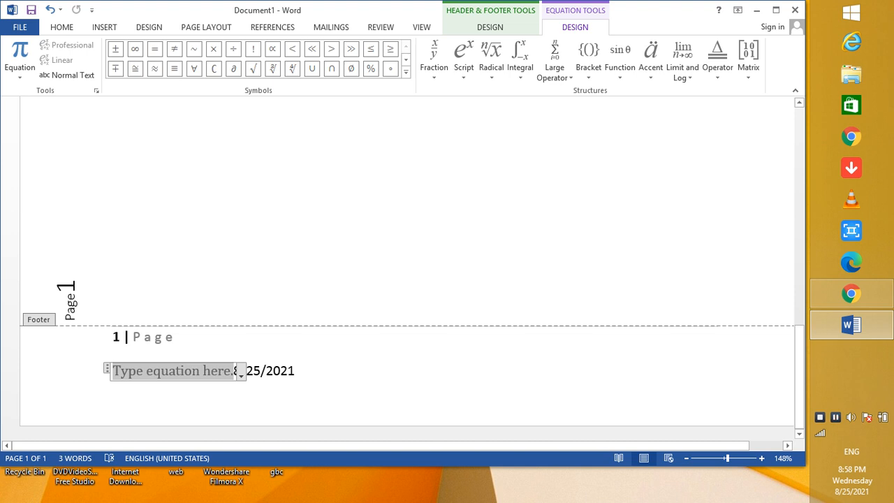
Examine the equation symbols and structures available for the footer equation, and the gallery of built-in equations.
left_click(105, 27)
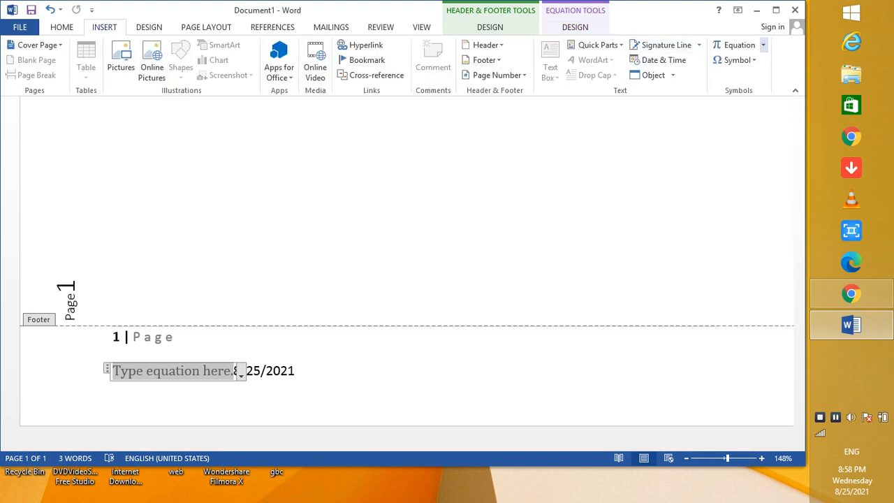
left_click(739, 45)
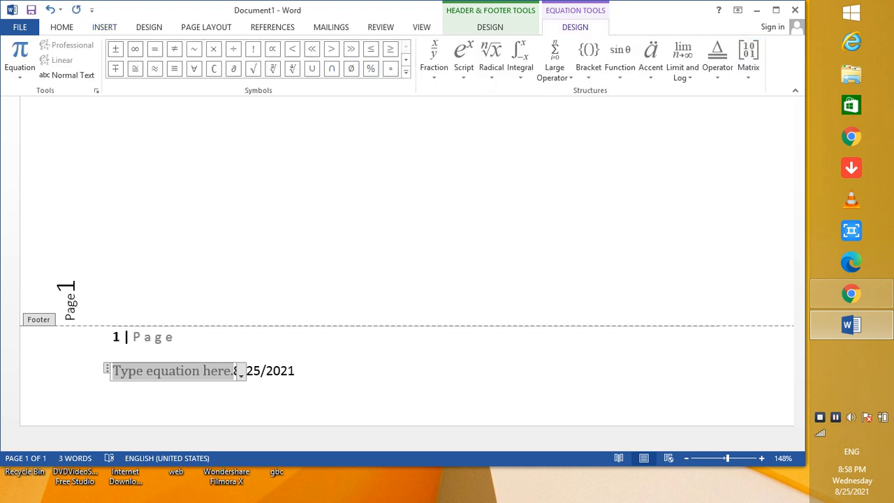
left_click(104, 28)
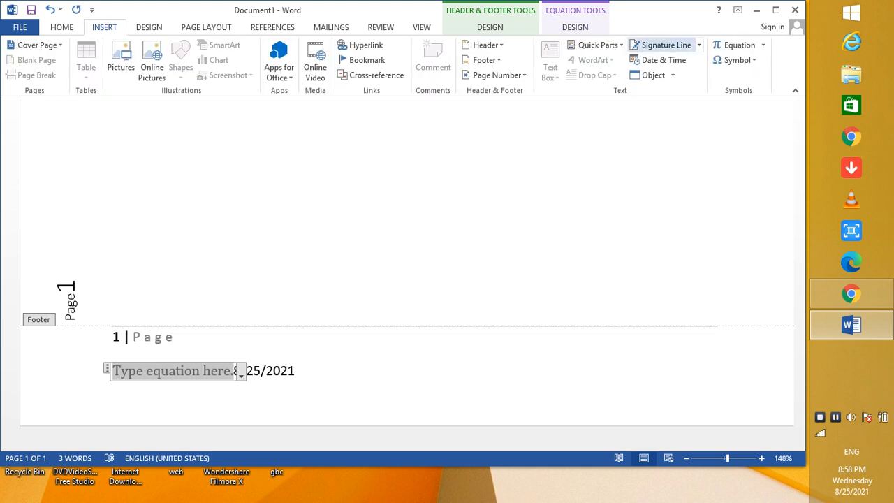
left_click(739, 45)
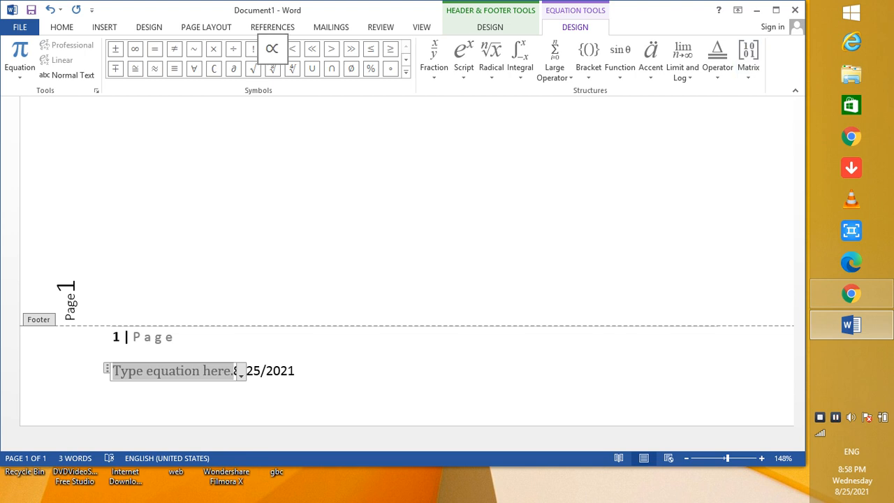
left_click(104, 28)
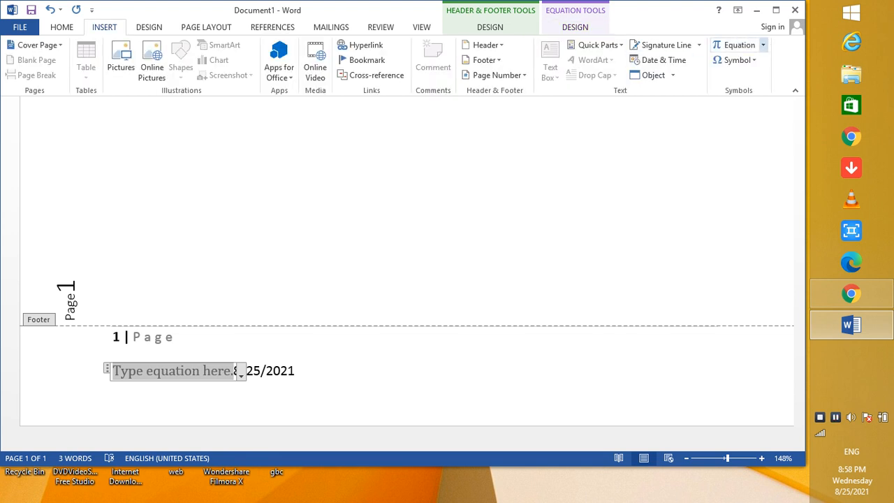
left_click(763, 45)
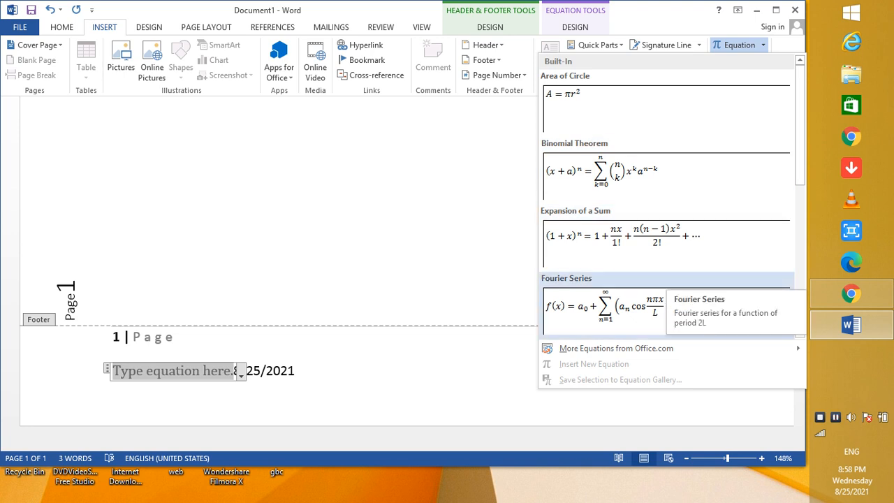
left_click(784, 46)
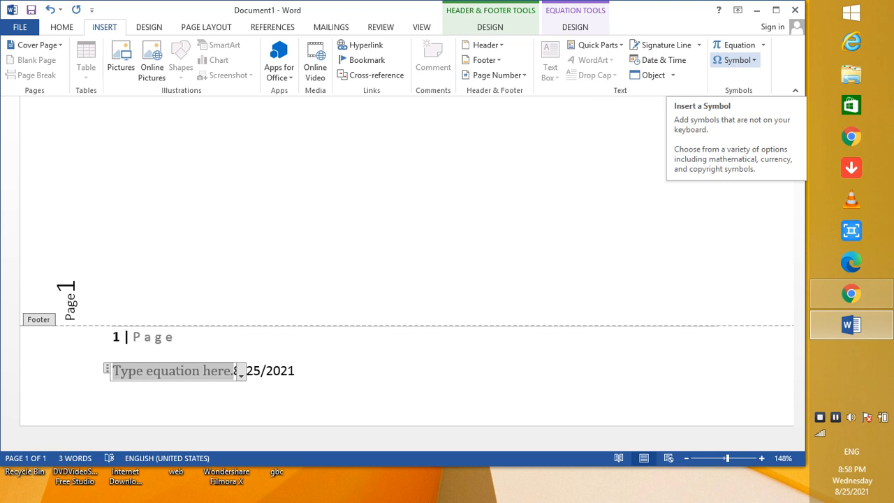
Browse the full symbol set from Basic Latin to Extended Characters - Plane 1, and close it without inserting a symbol.
left_click(735, 60)
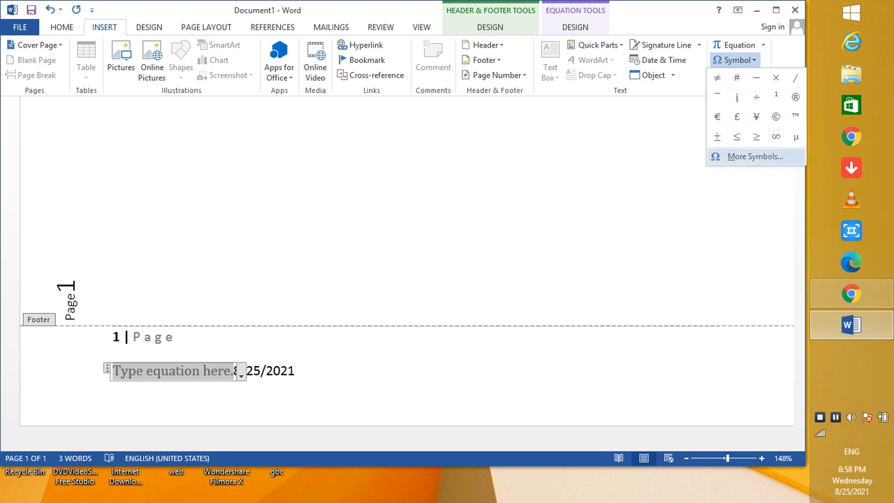
left_click(754, 156)
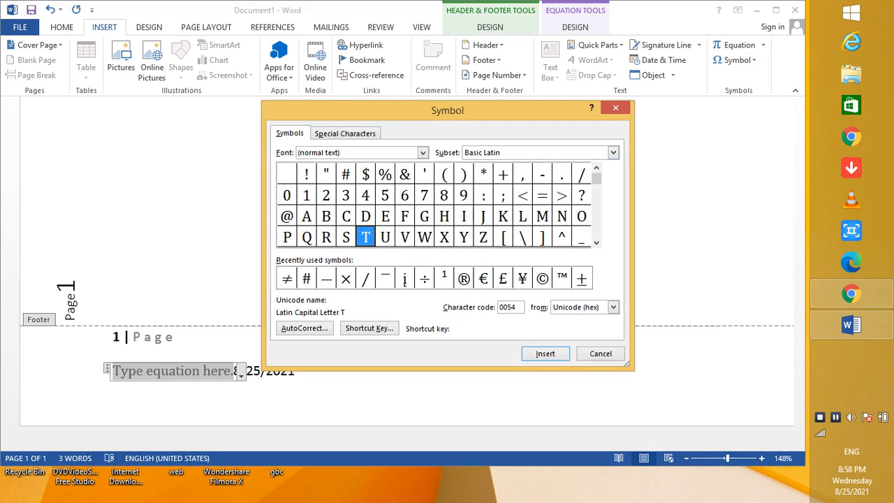
left_click_drag(596, 179, 597, 227)
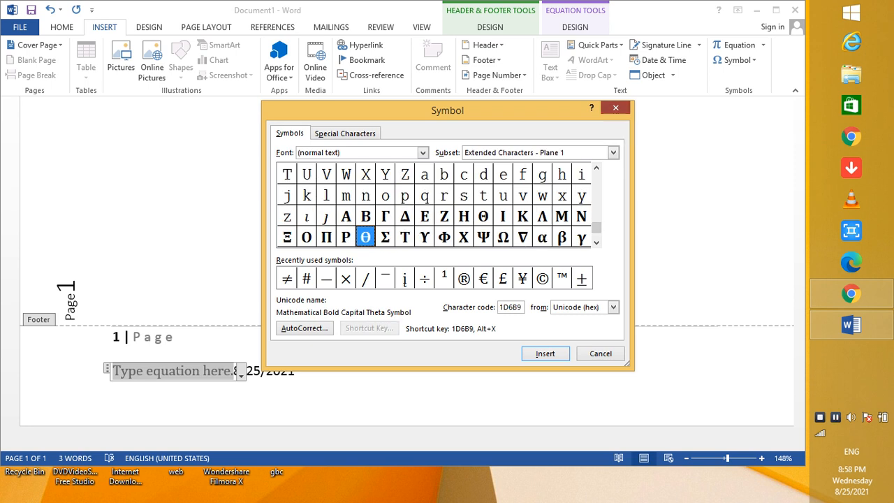
left_click(615, 108)
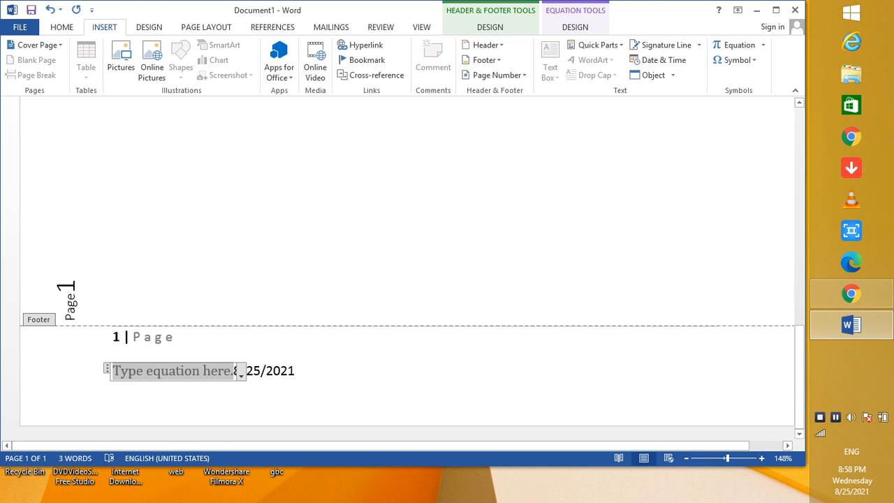